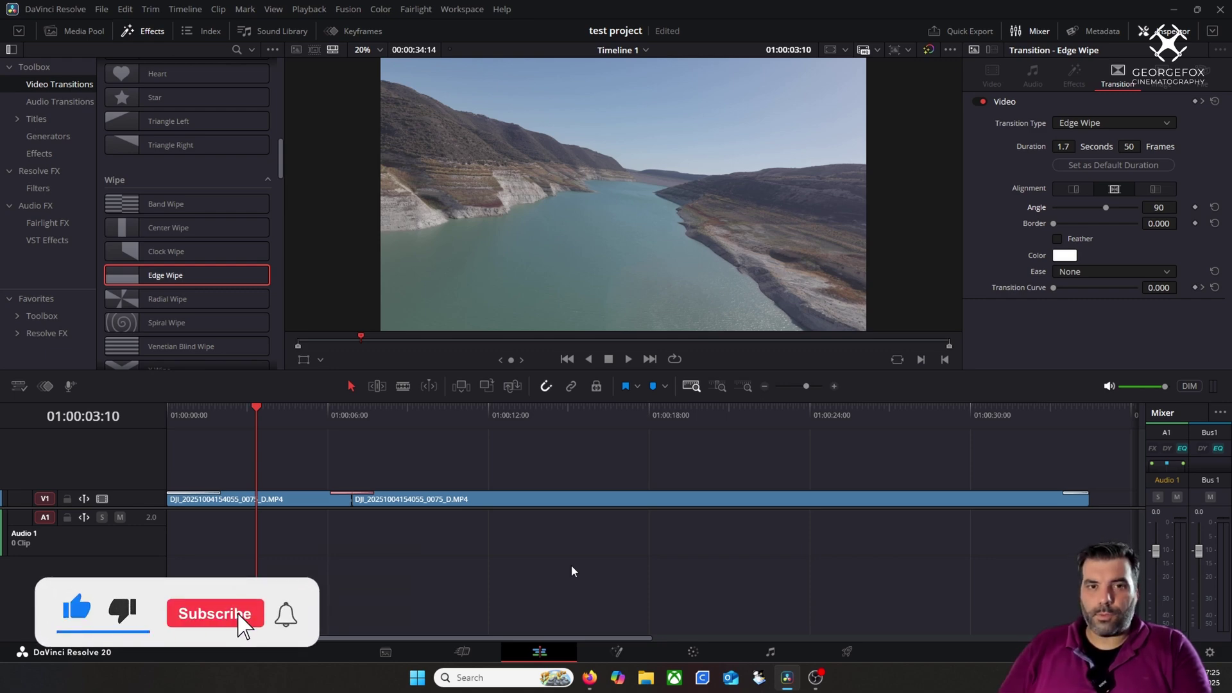
# Step: Review the Edge Wipe by playing and scrubbing across it, then show the Windows LUT download
pyautogui.press('space')
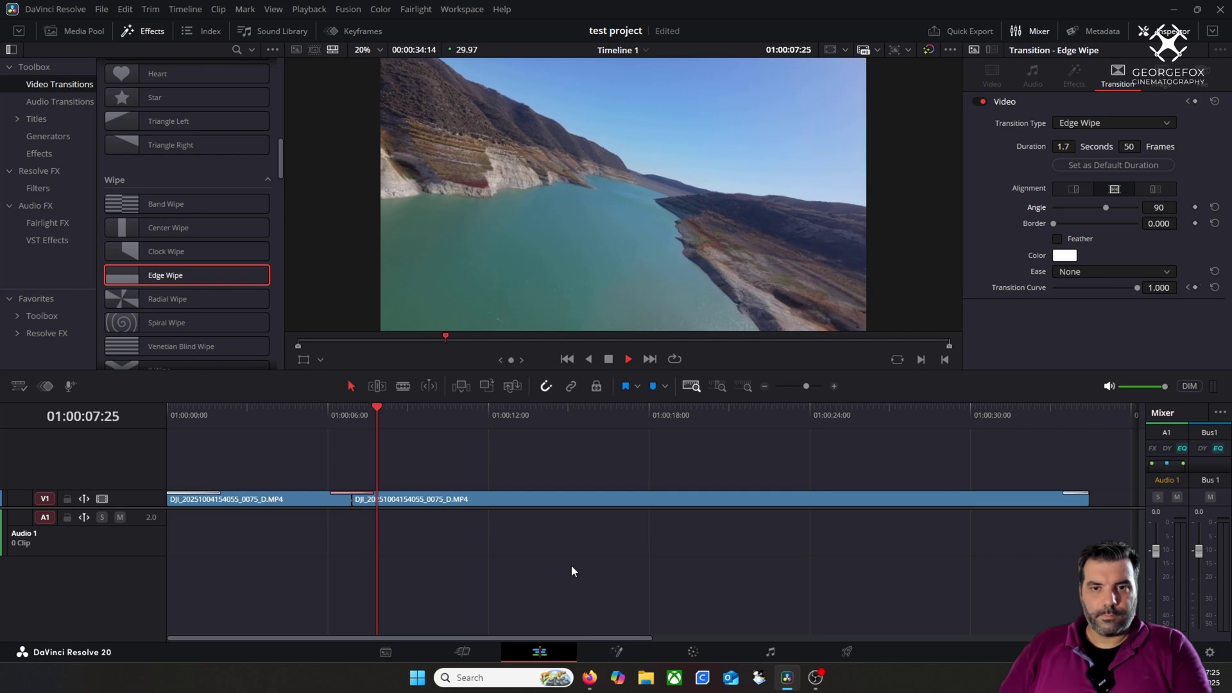
pyautogui.press('space')
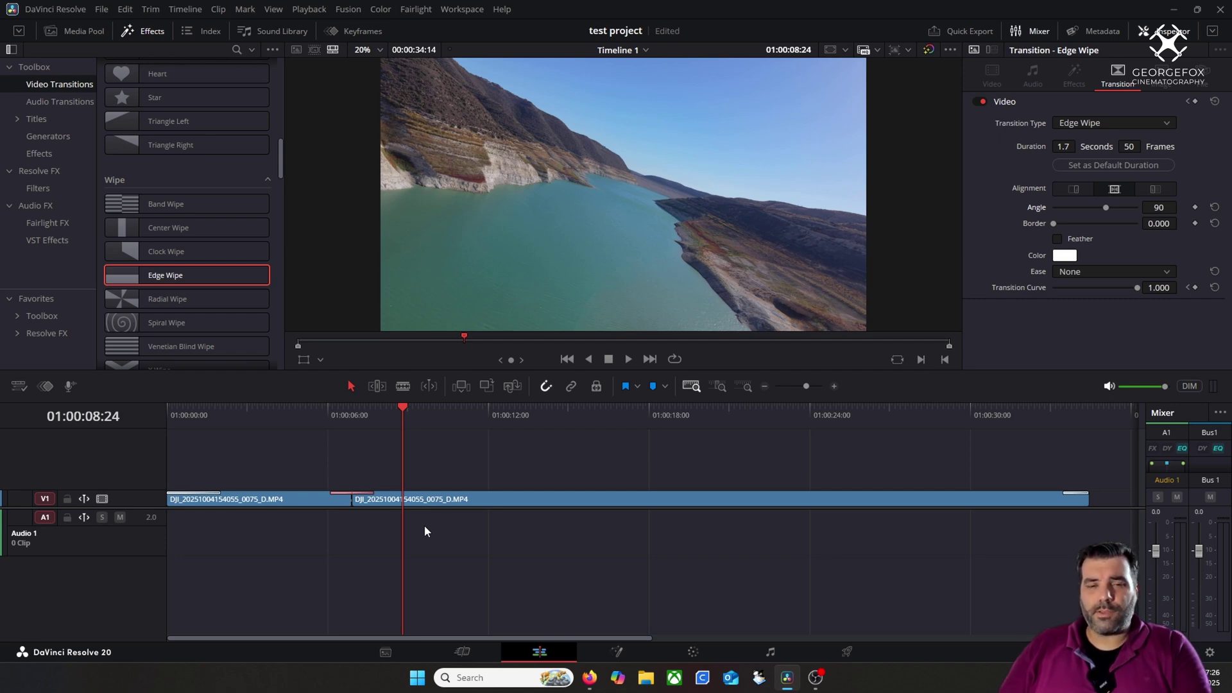
pyautogui.click(267, 415)
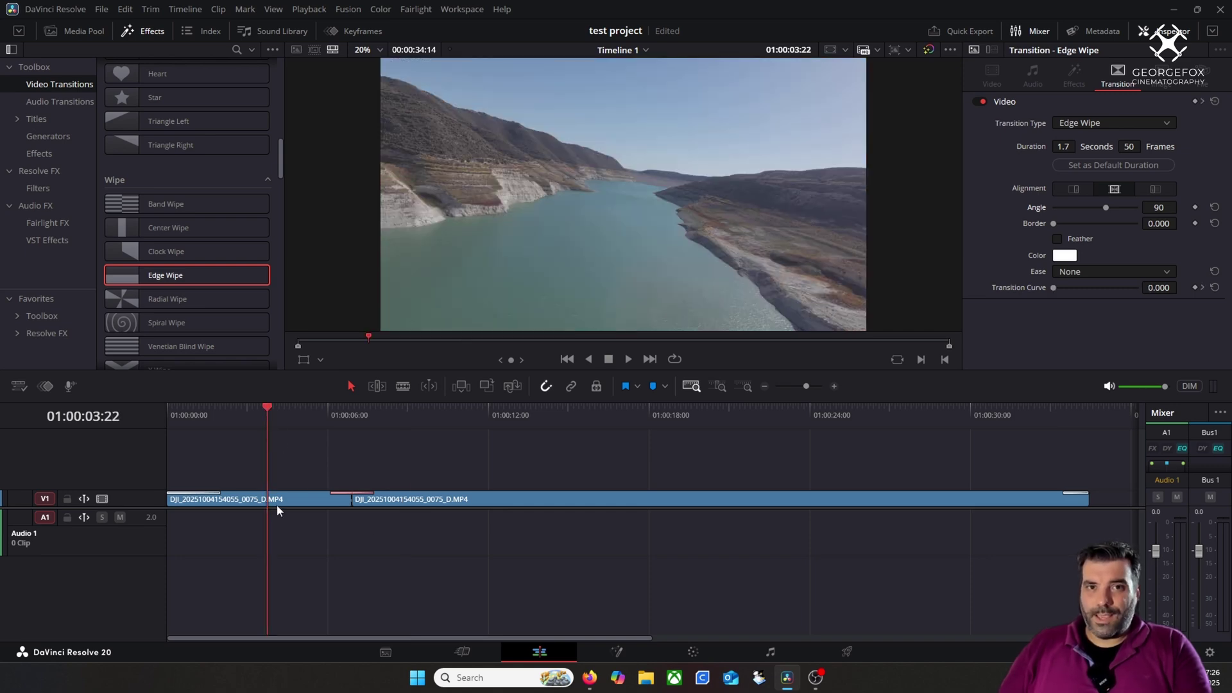
pyautogui.click(409, 411)
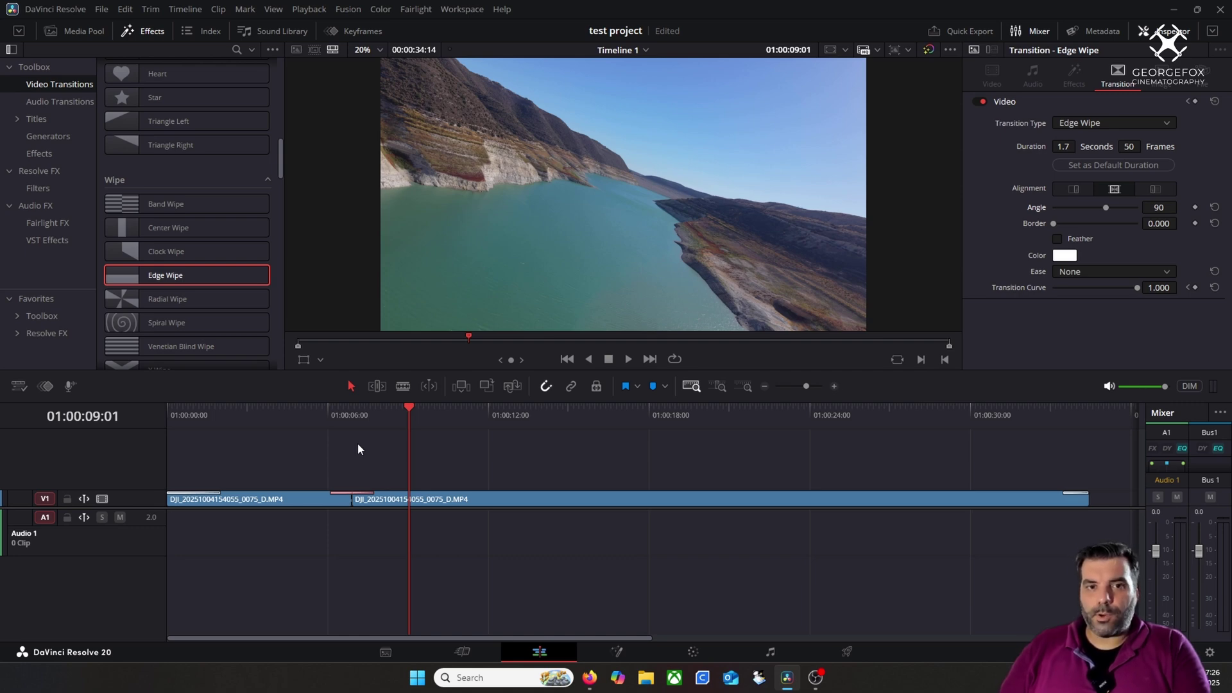
pyautogui.click(279, 414)
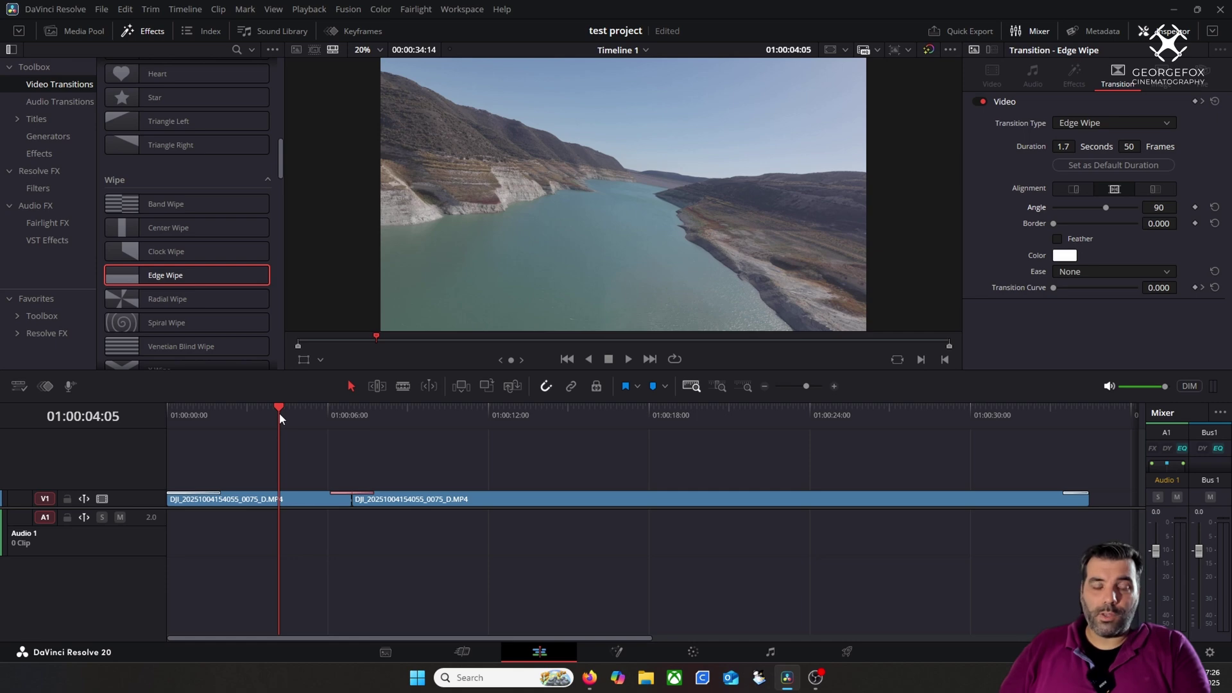
pyautogui.click(436, 417)
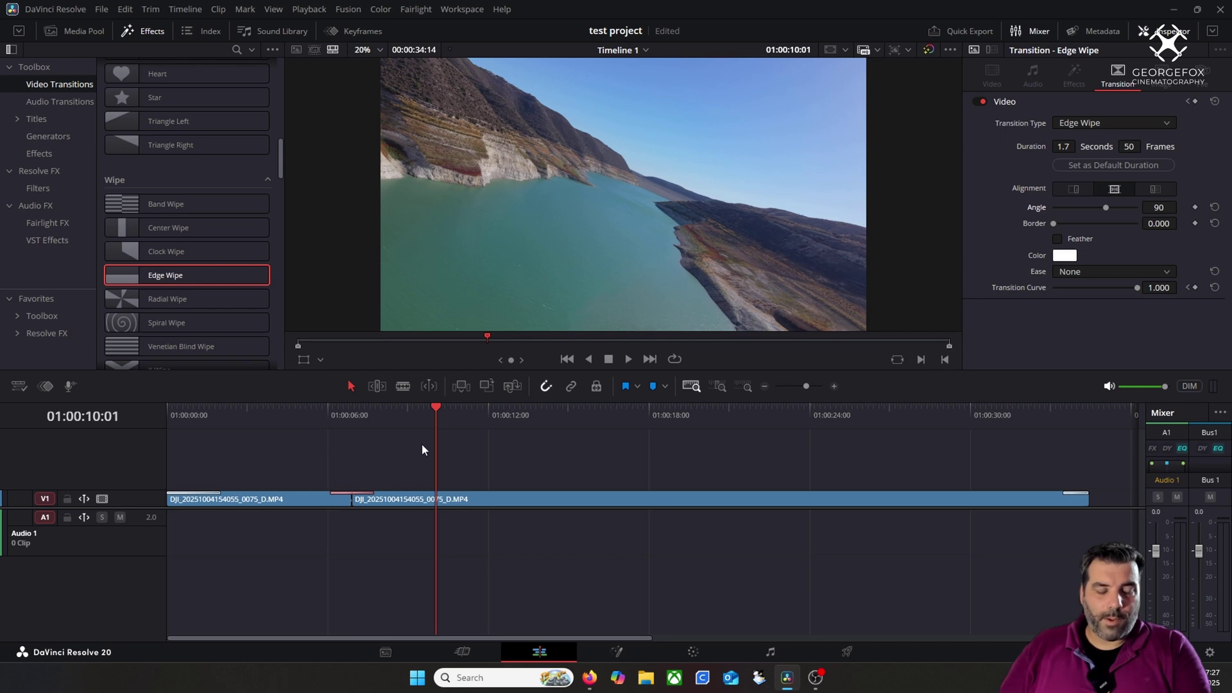
pyautogui.press('Up')
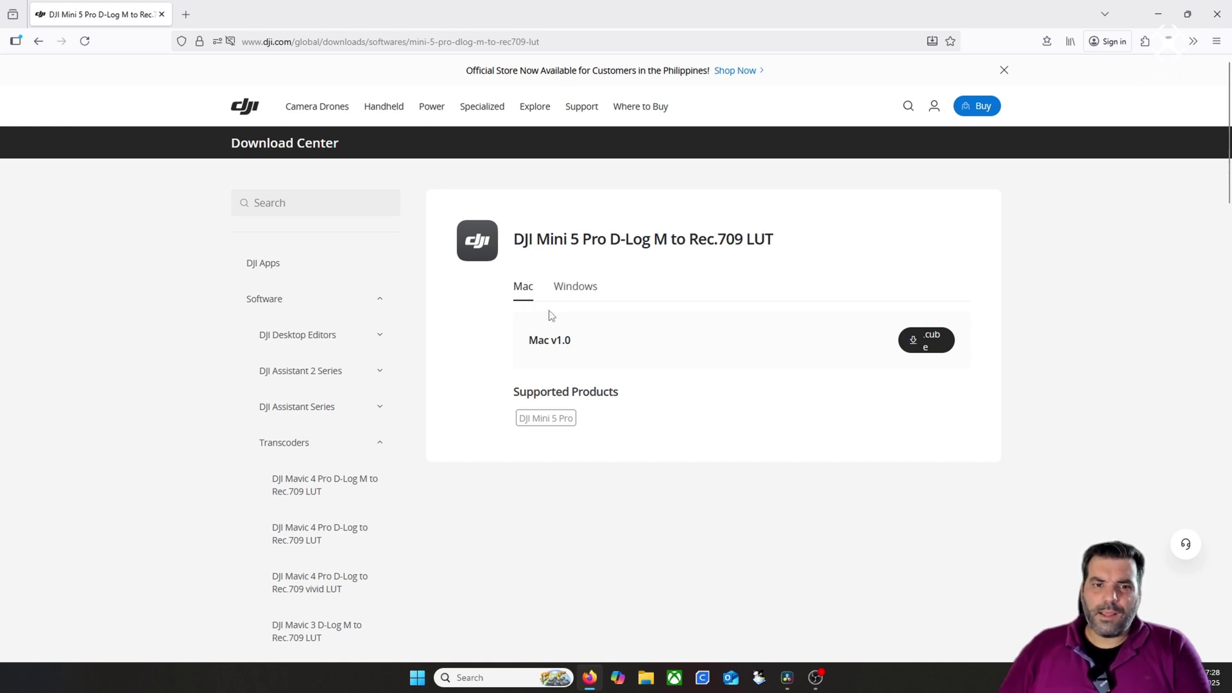
pyautogui.click(588, 294)
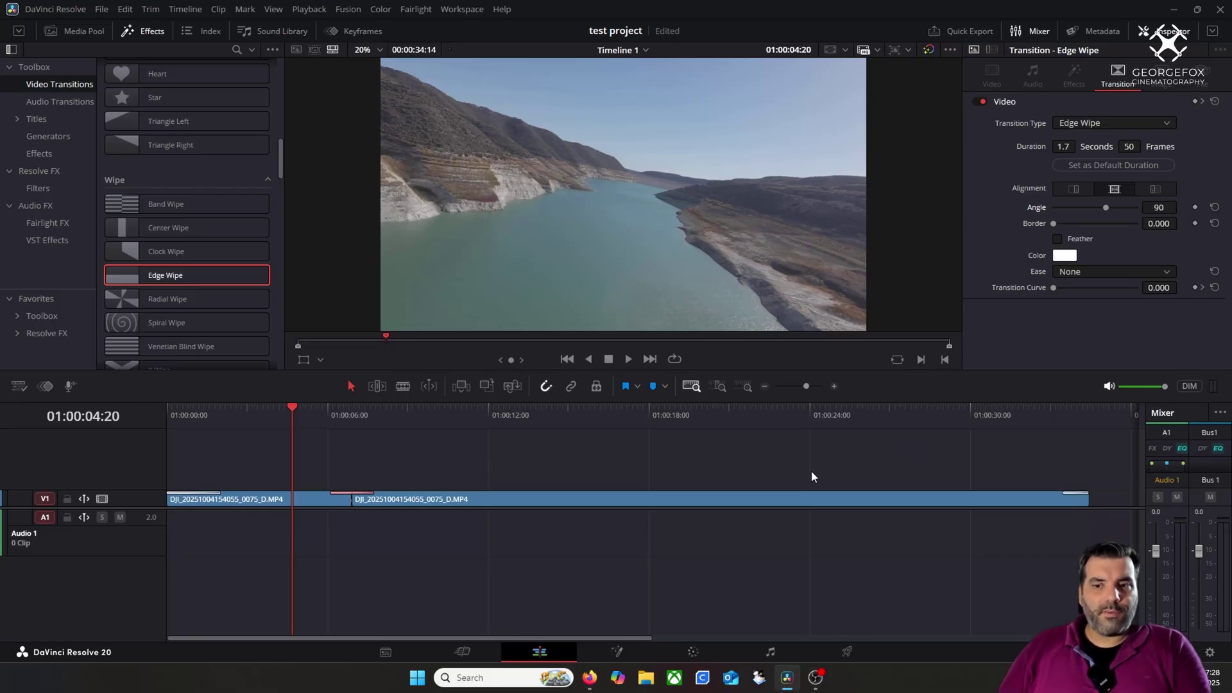
# Step: Open the LUT folder from the Color Management page of Project Settings
pyautogui.click(1210, 652)
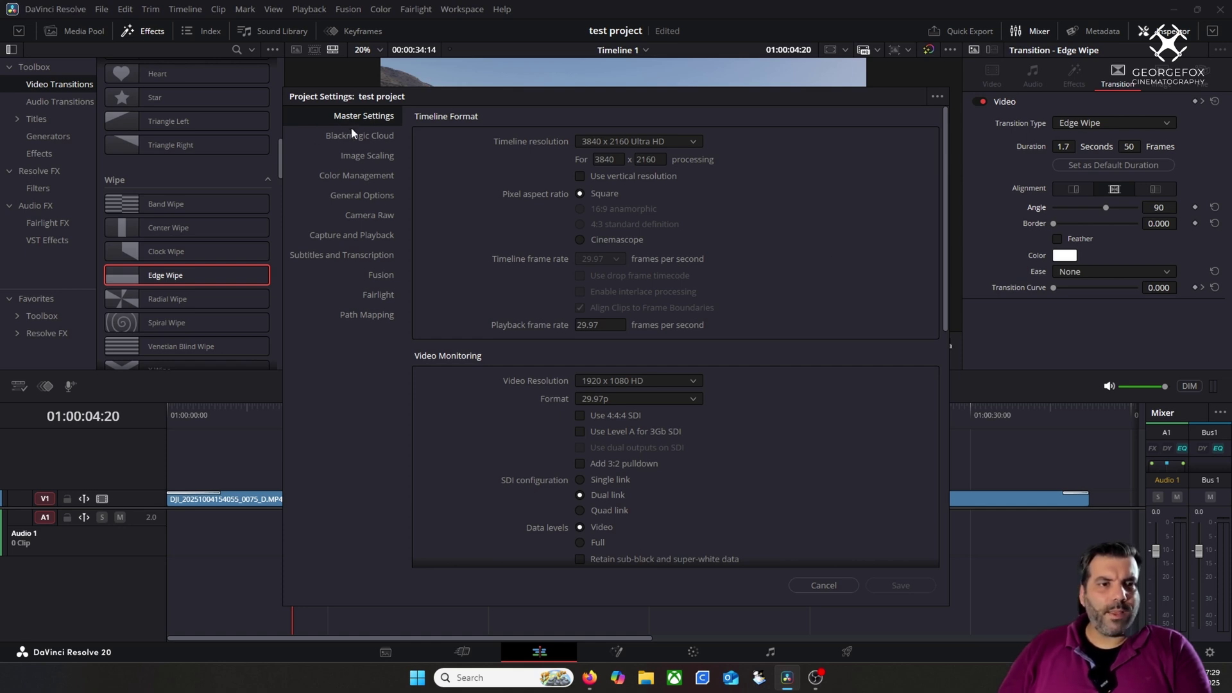
pyautogui.click(379, 177)
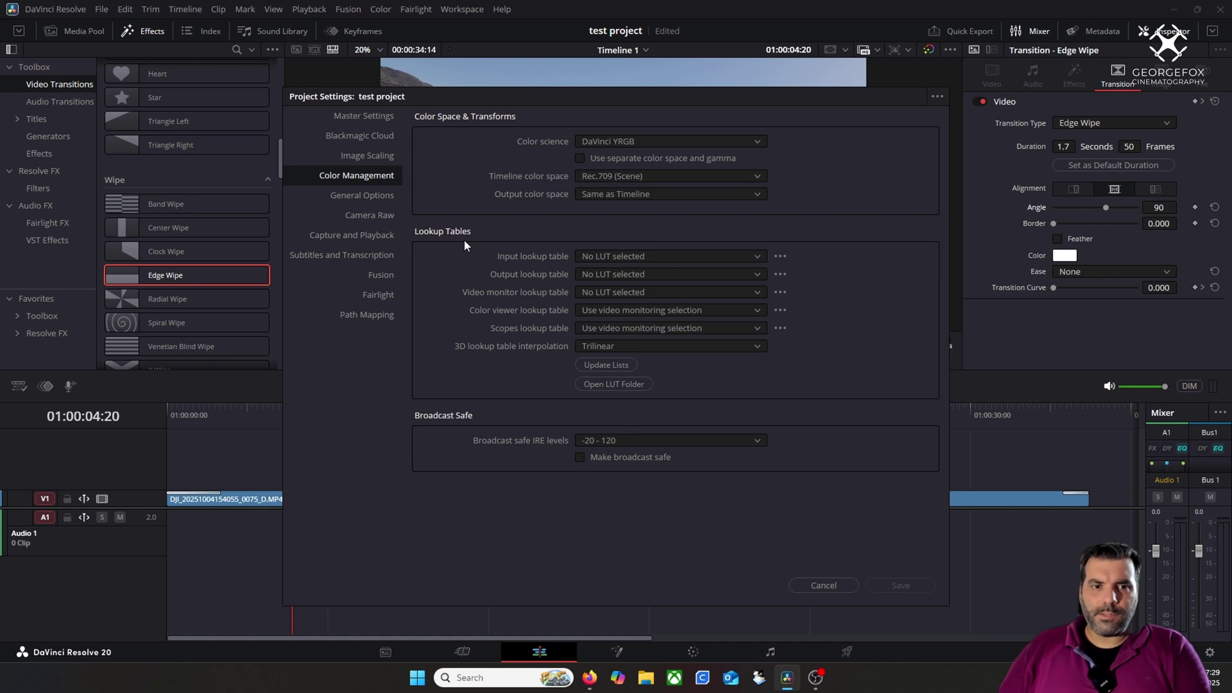
pyautogui.click(629, 387)
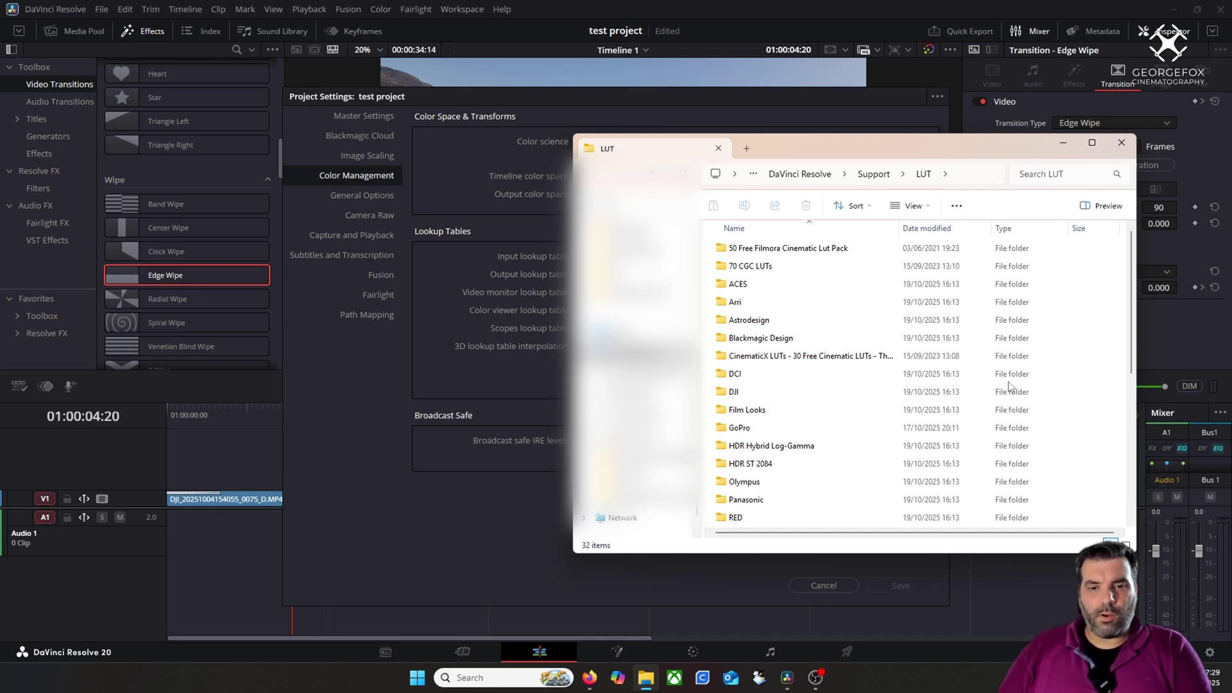
# Step: Select the DJI folder among the LUT folders, then close File Explorer
pyautogui.click(750, 393)
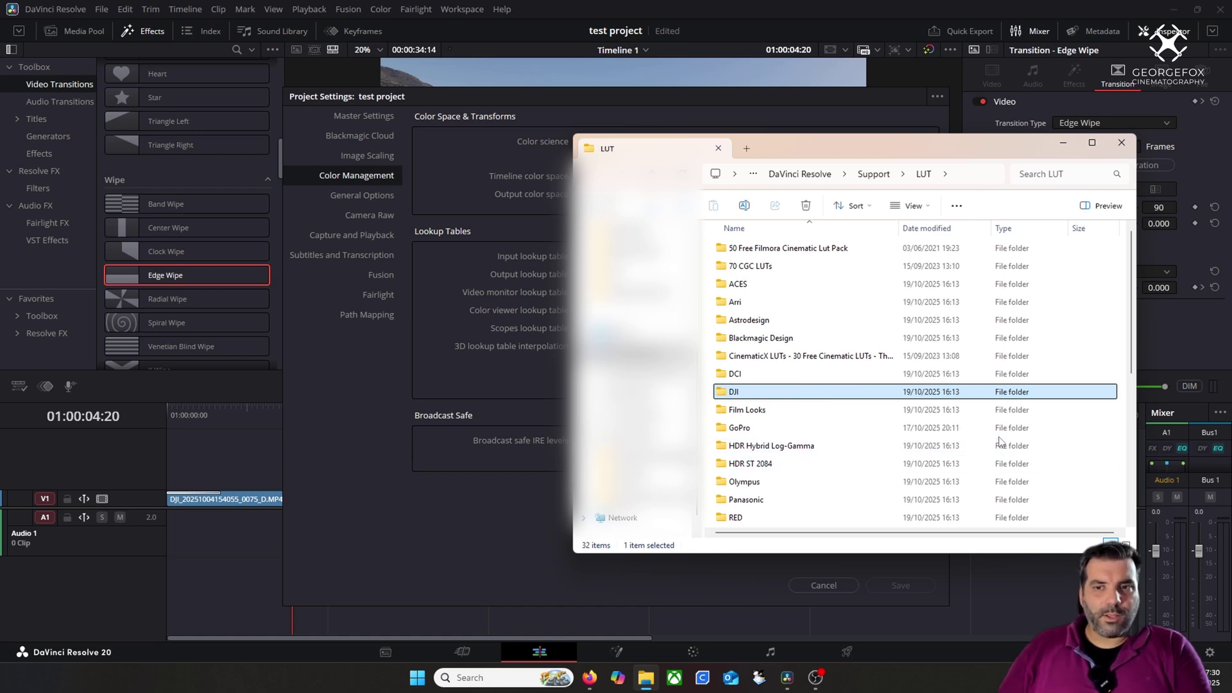
pyautogui.click(1122, 142)
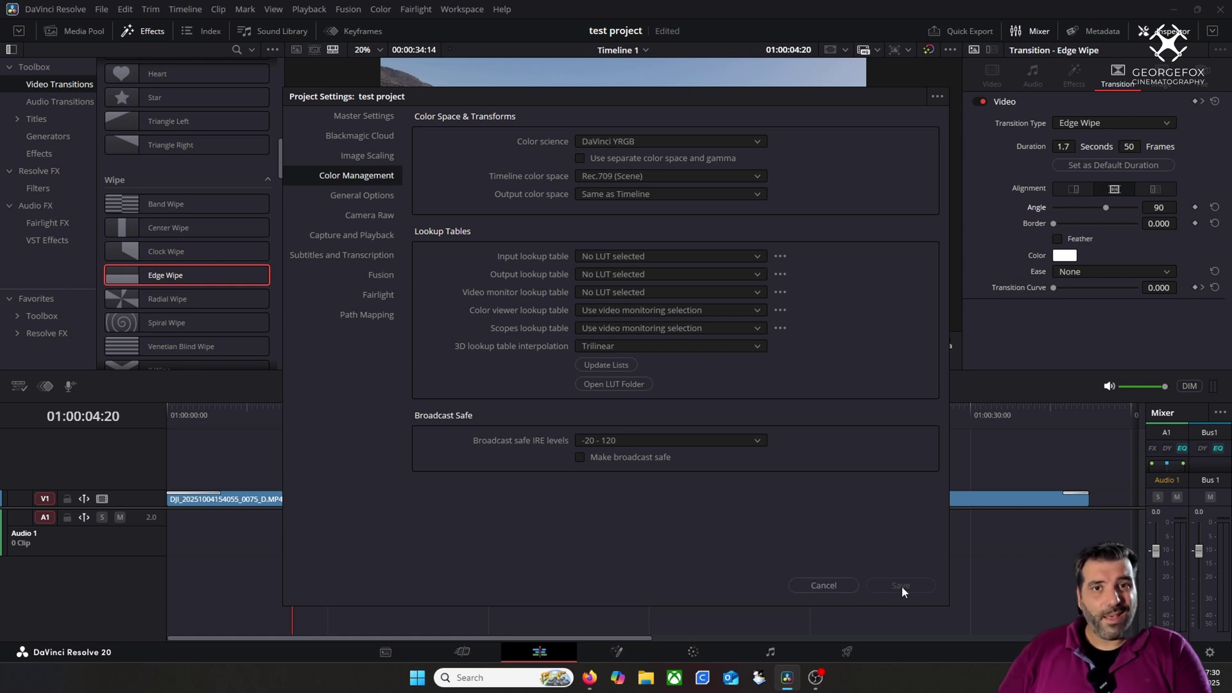
# Step: Cancel the Project Settings dialog without saving any changes
pyautogui.click(824, 586)
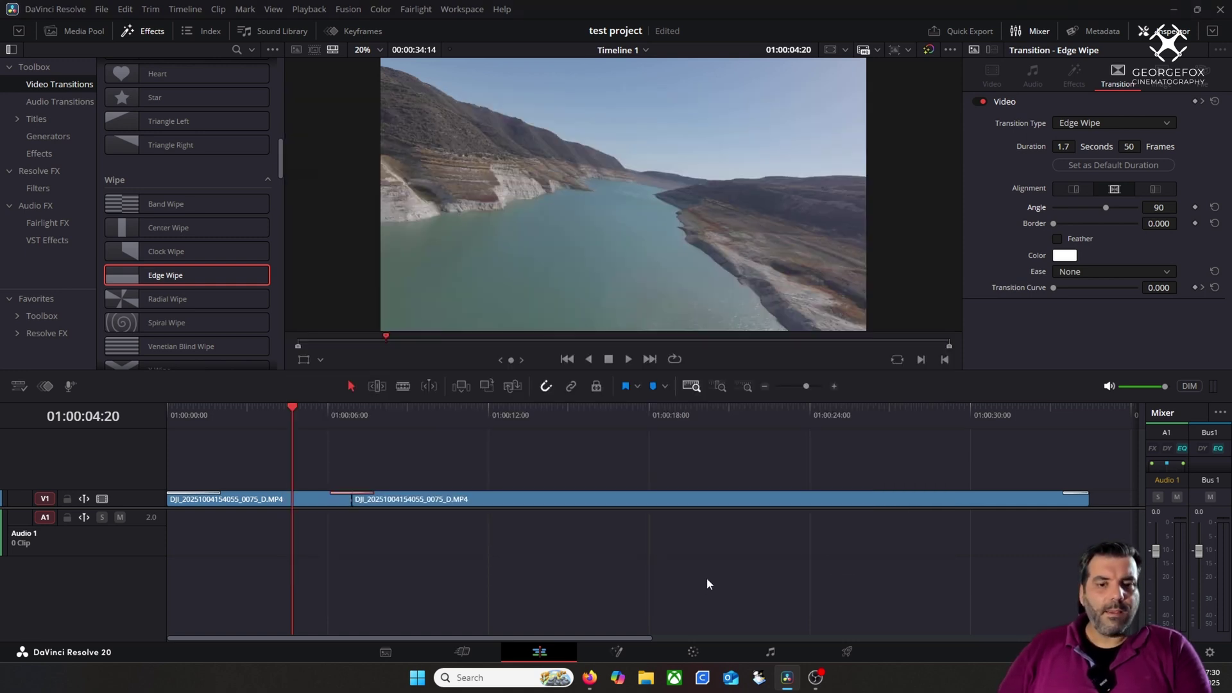
# Step: Switch to the Color page and select drone clip 02, after briefly checking clip 01
pyautogui.click(693, 652)
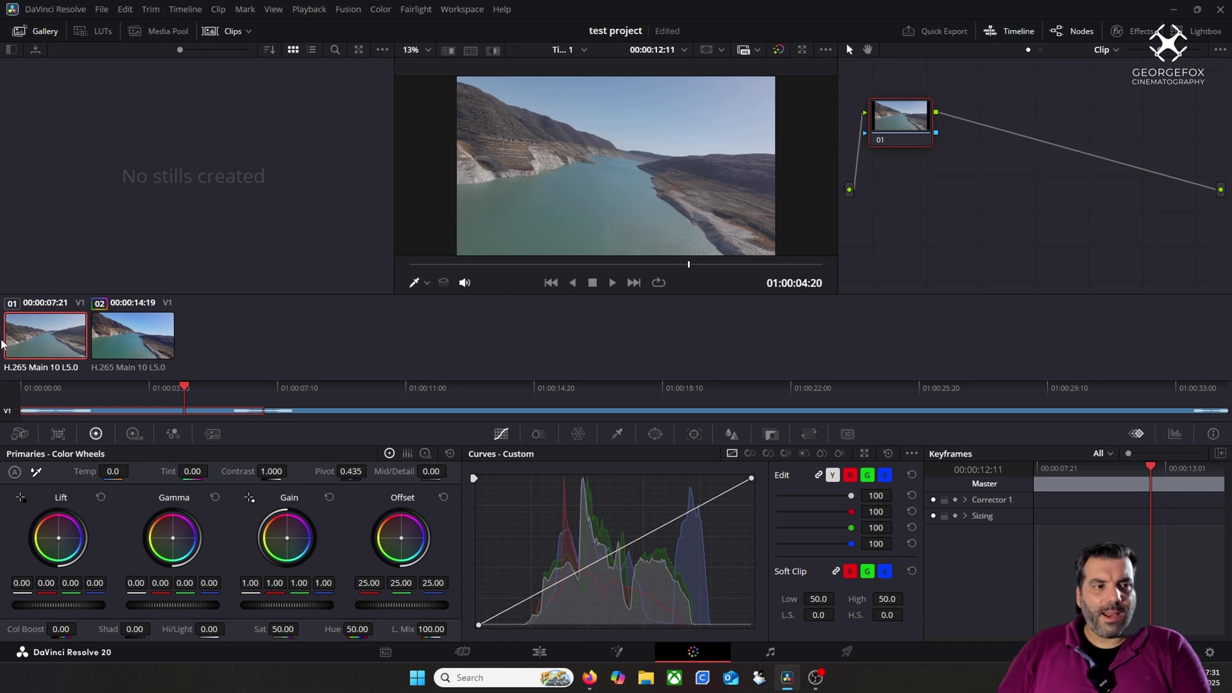
pyautogui.click(125, 341)
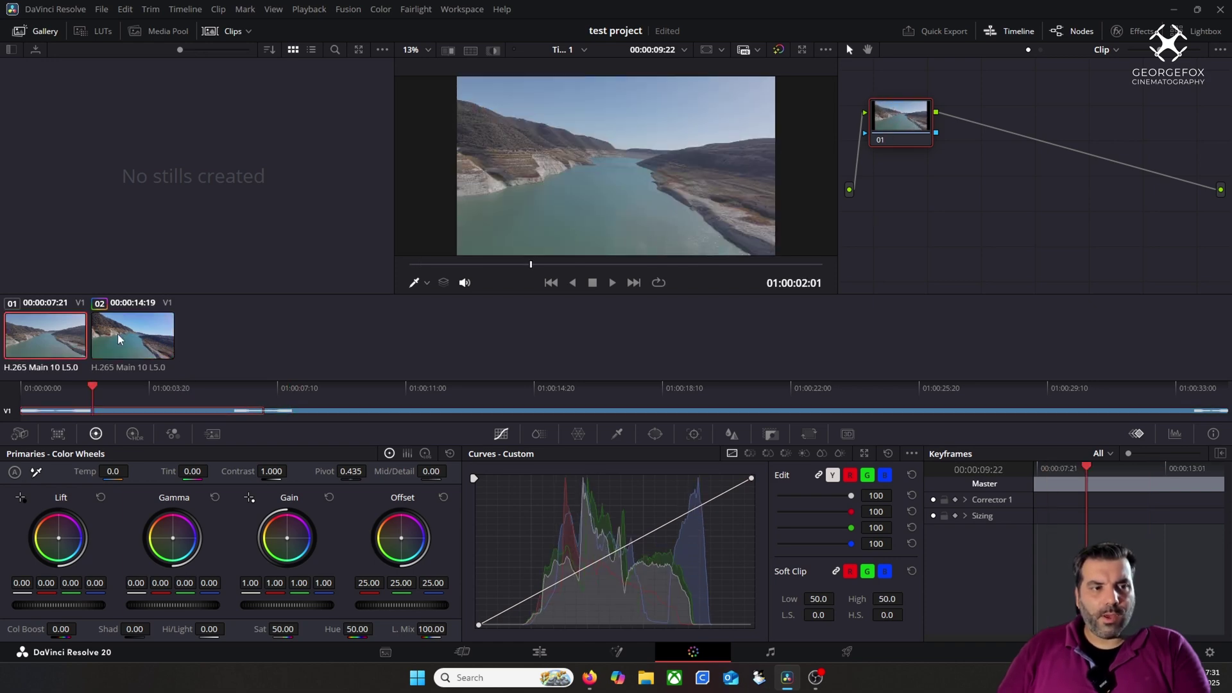
pyautogui.click(74, 340)
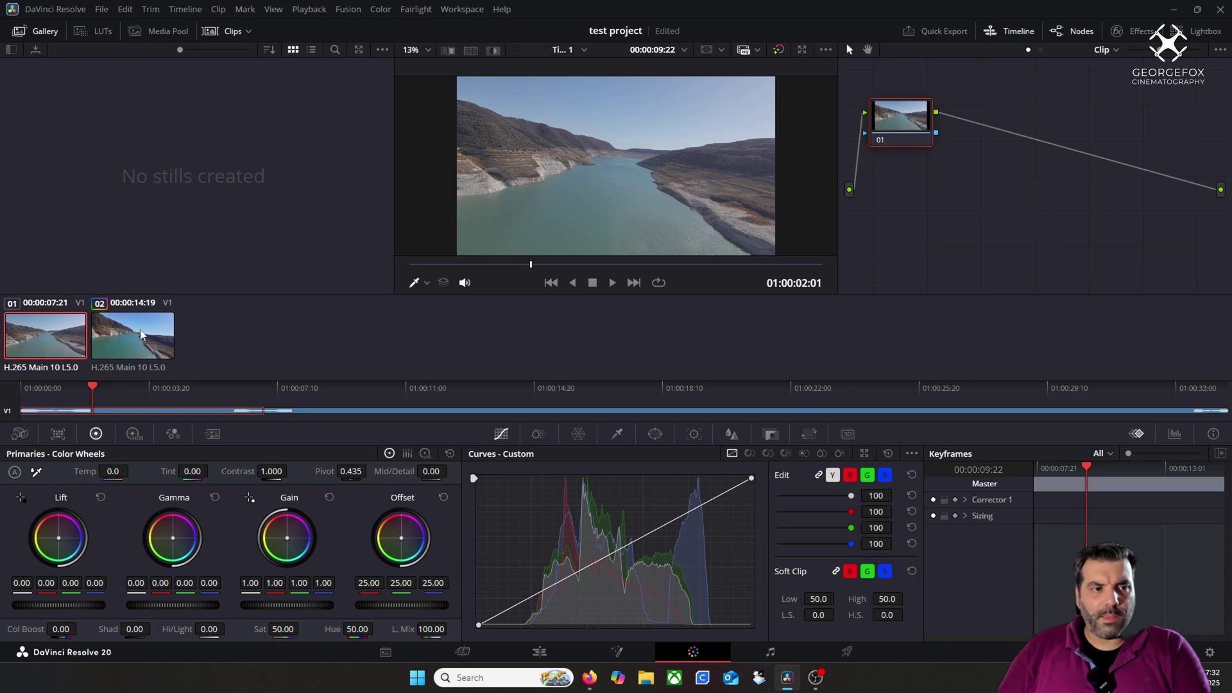
pyautogui.click(118, 342)
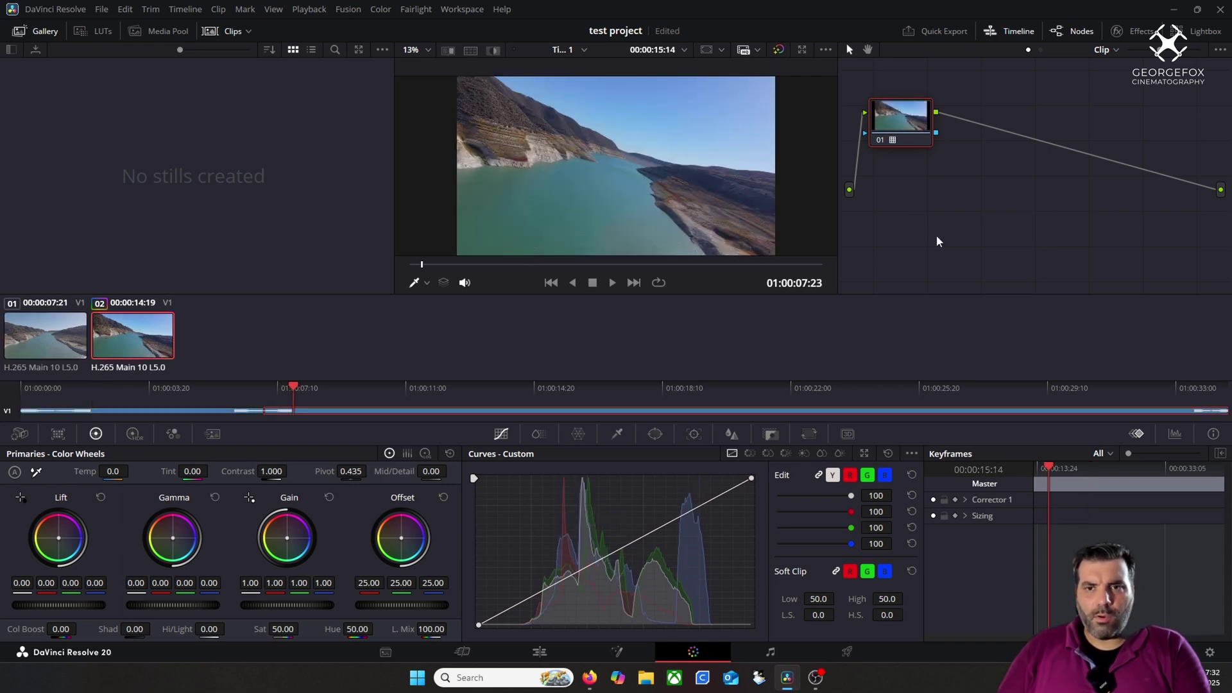
# Step: Reset node 01's grade and apply the LUT > DJI > DJI Mini 5 Pro D-Log M to Rec.709 LUT
pyautogui.rightClick(912, 113)
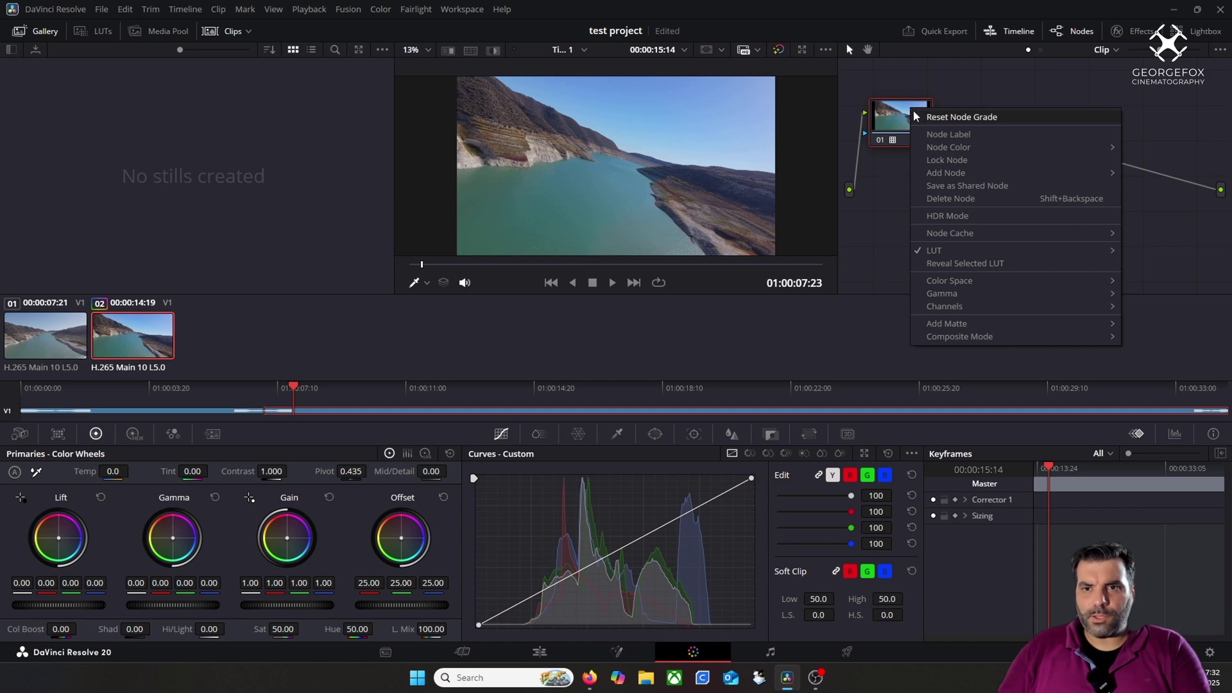
pyautogui.click(968, 118)
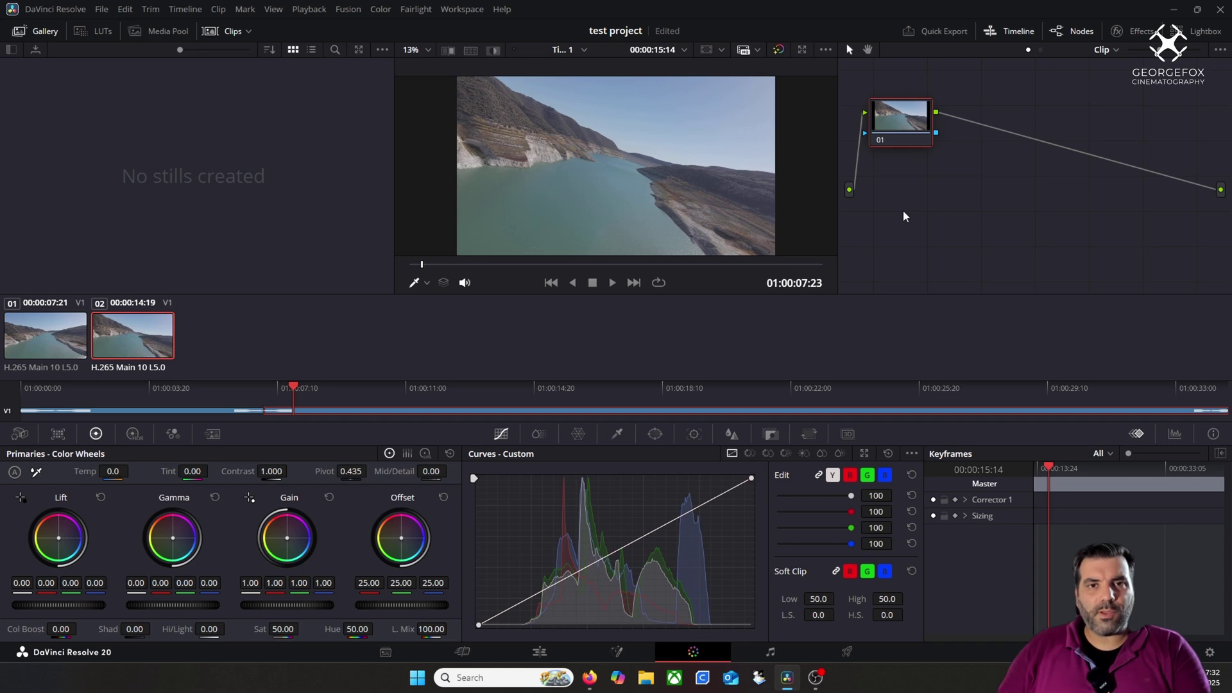
pyautogui.rightClick(898, 124)
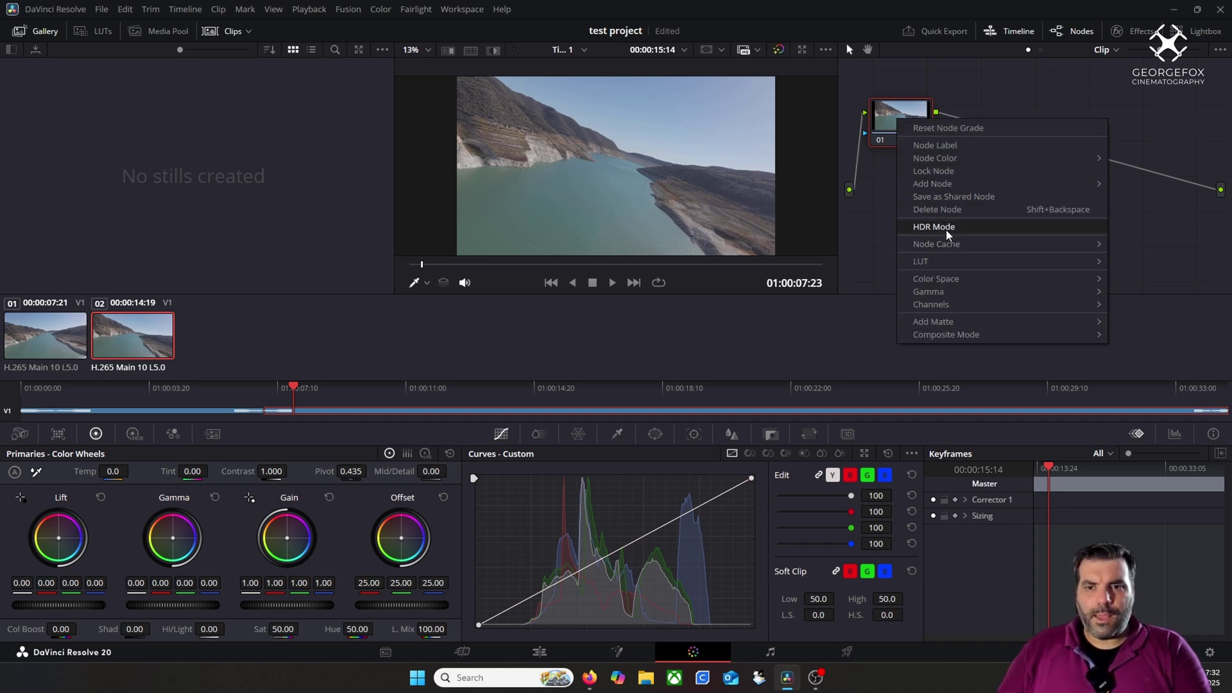
pyautogui.moveTo(954, 266)
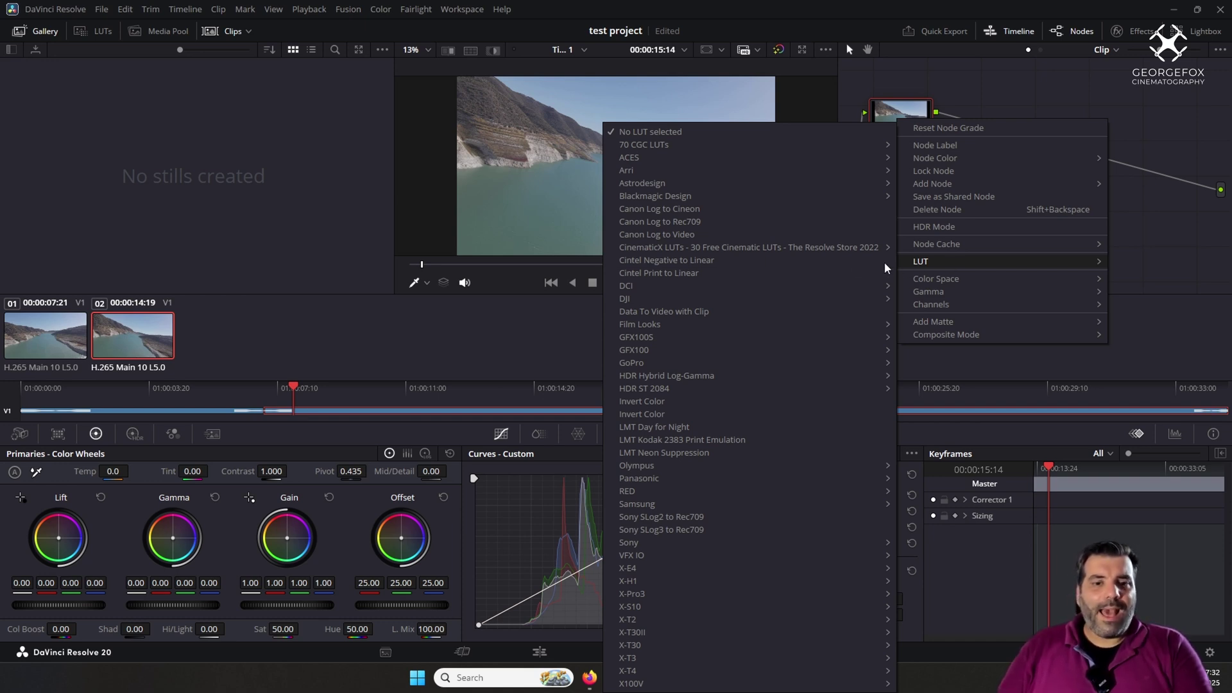
pyautogui.moveTo(729, 299)
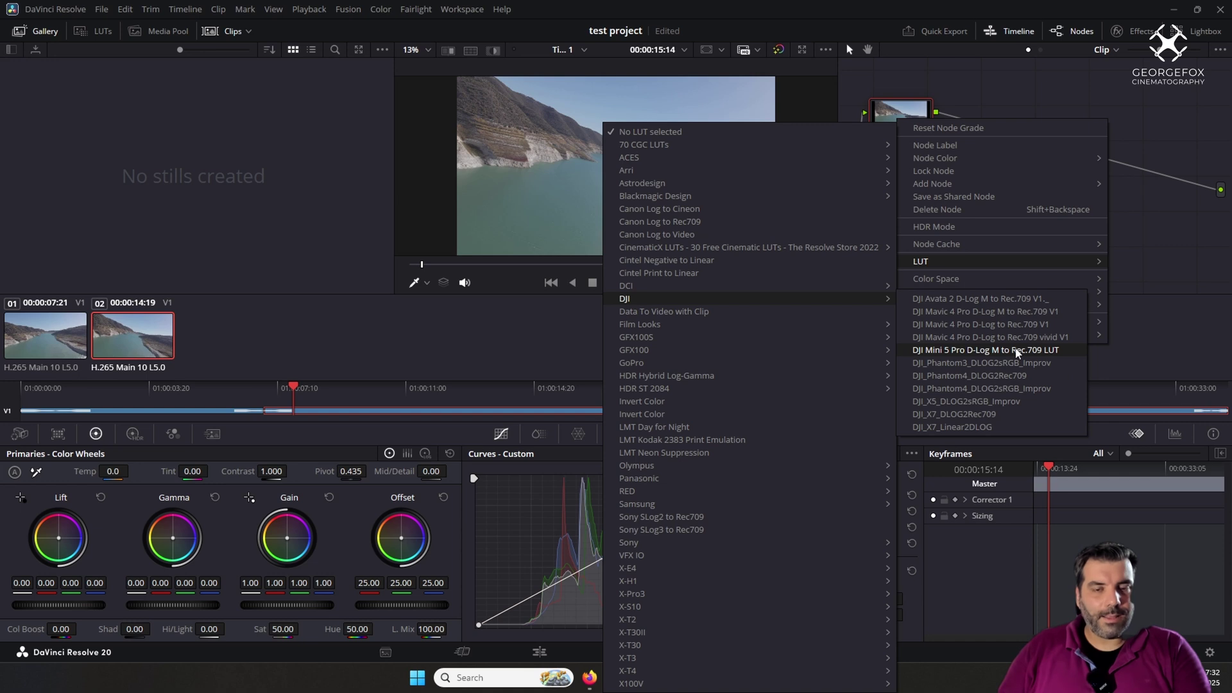
pyautogui.moveTo(762, 367)
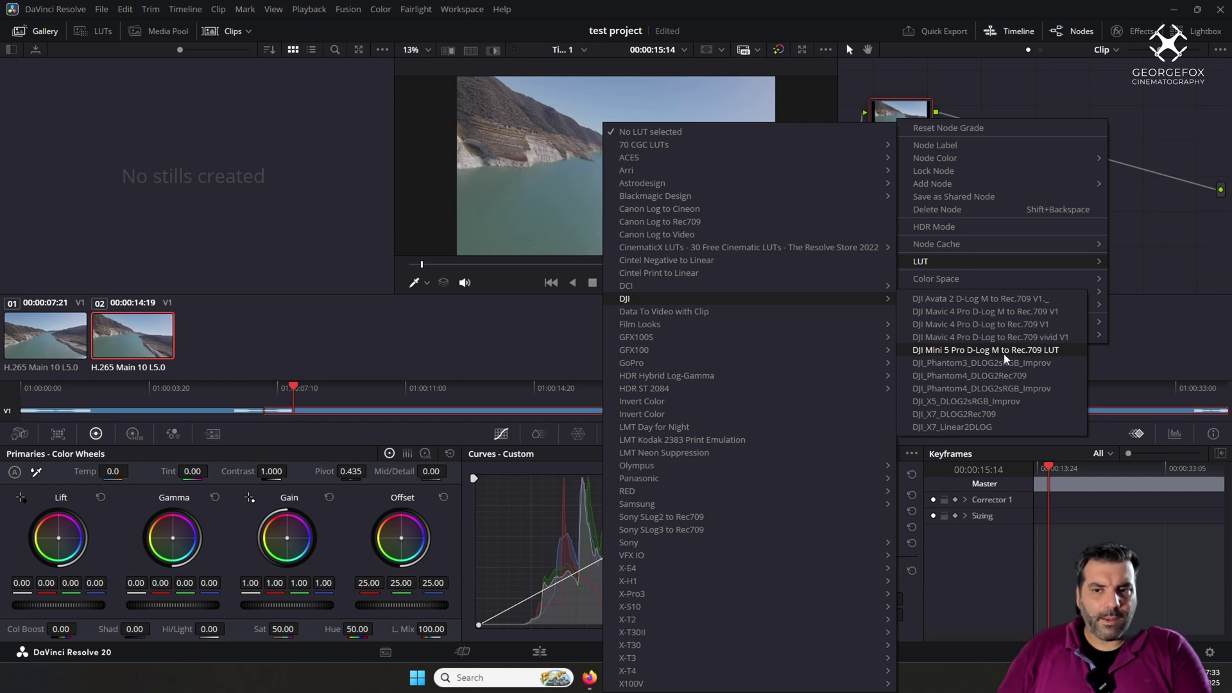
pyautogui.click(971, 351)
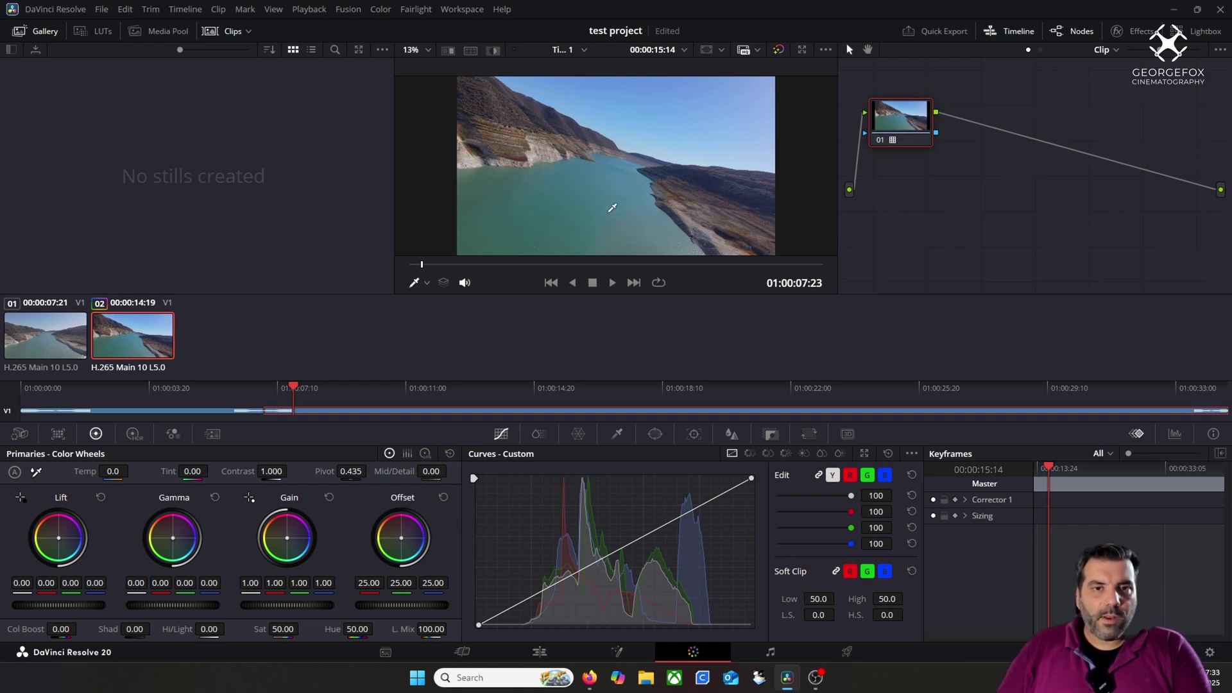
# Step: Compare the first and second graded drone clips, then return to the Edit page
pyautogui.click(57, 341)
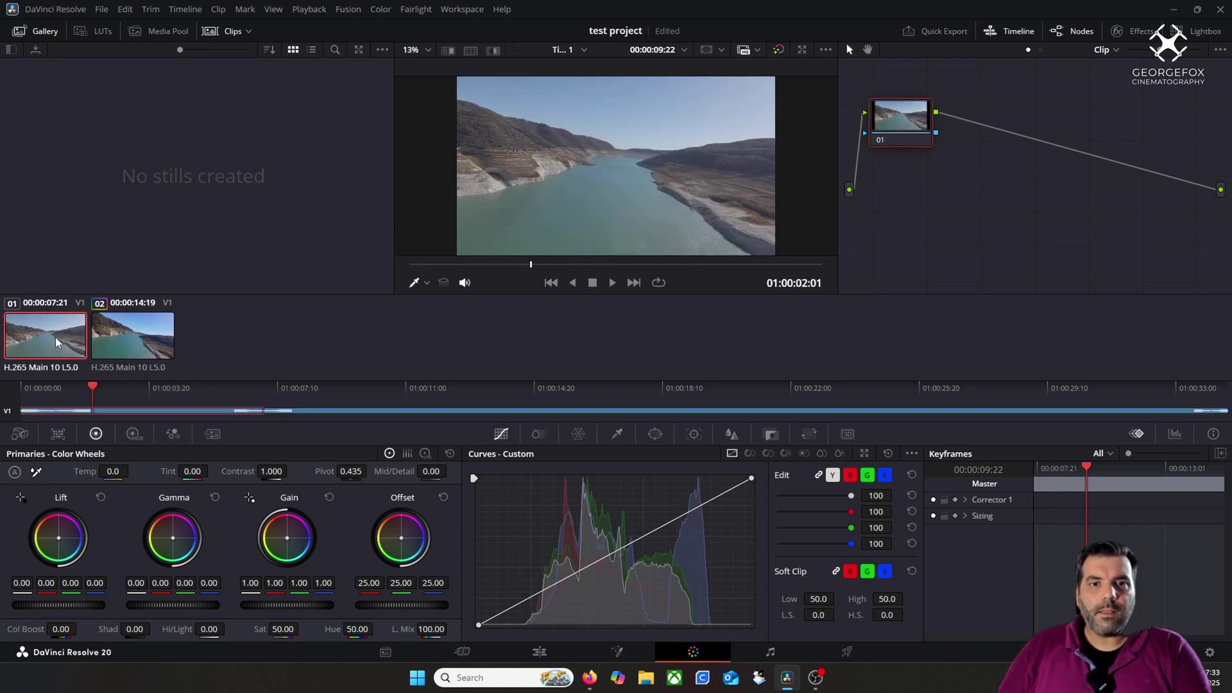
pyautogui.click(127, 332)
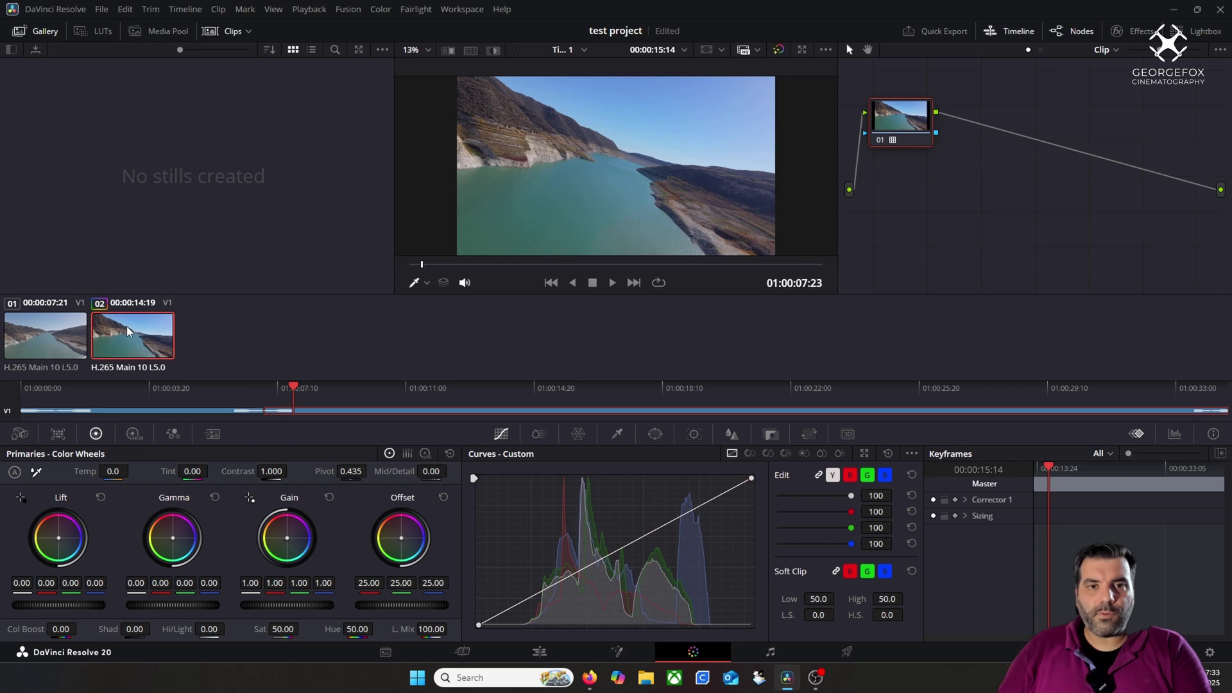
pyautogui.click(55, 339)
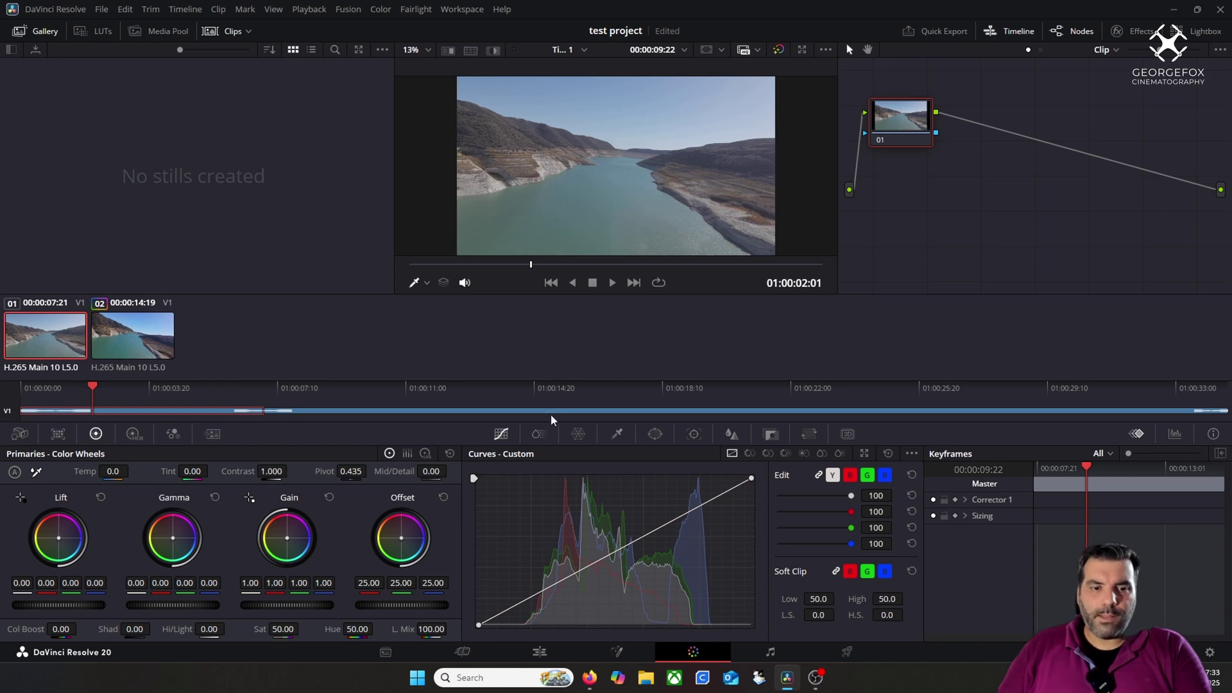
pyautogui.click(539, 653)
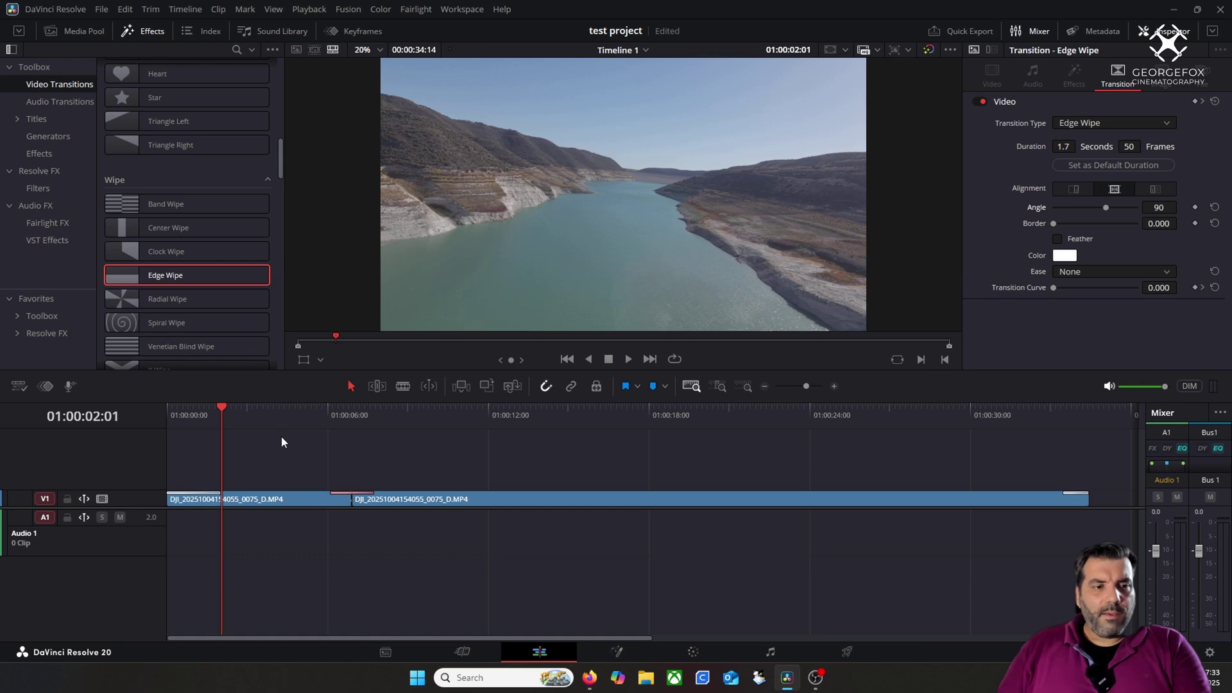
# Step: Play through the Edge Wipe from 01:00:05:19 to 01:00:08:16 to preview it
pyautogui.click(276, 414)
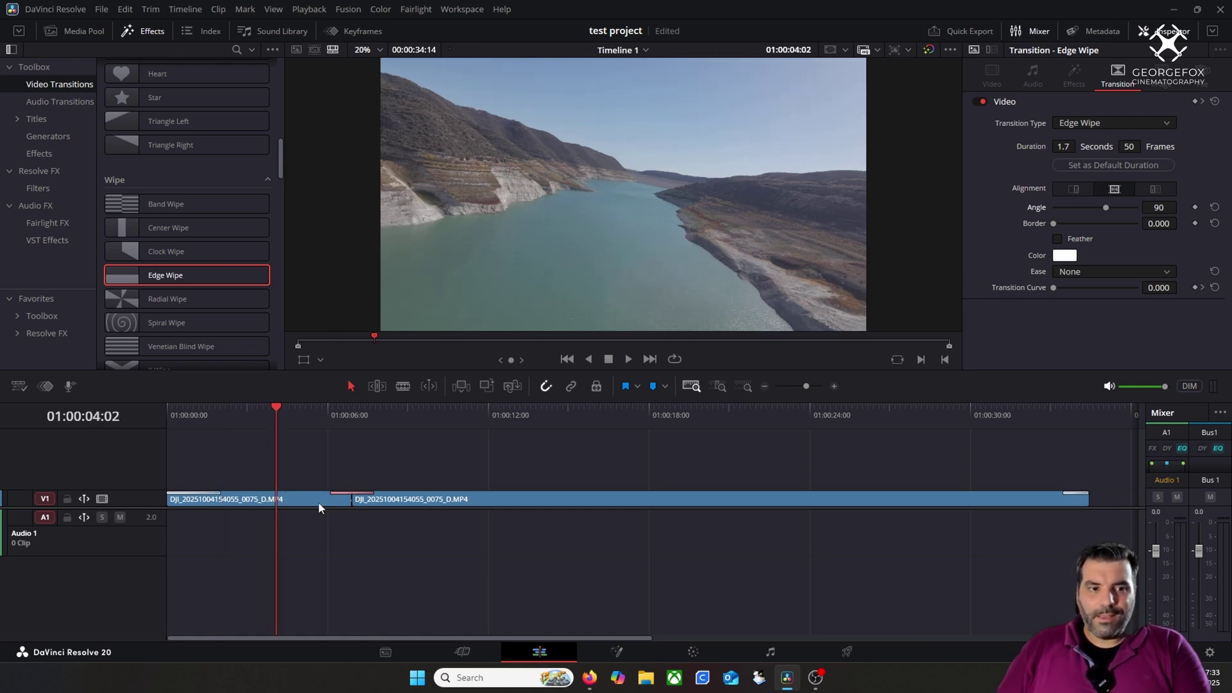
pyautogui.click(306, 414)
pyautogui.press('space')
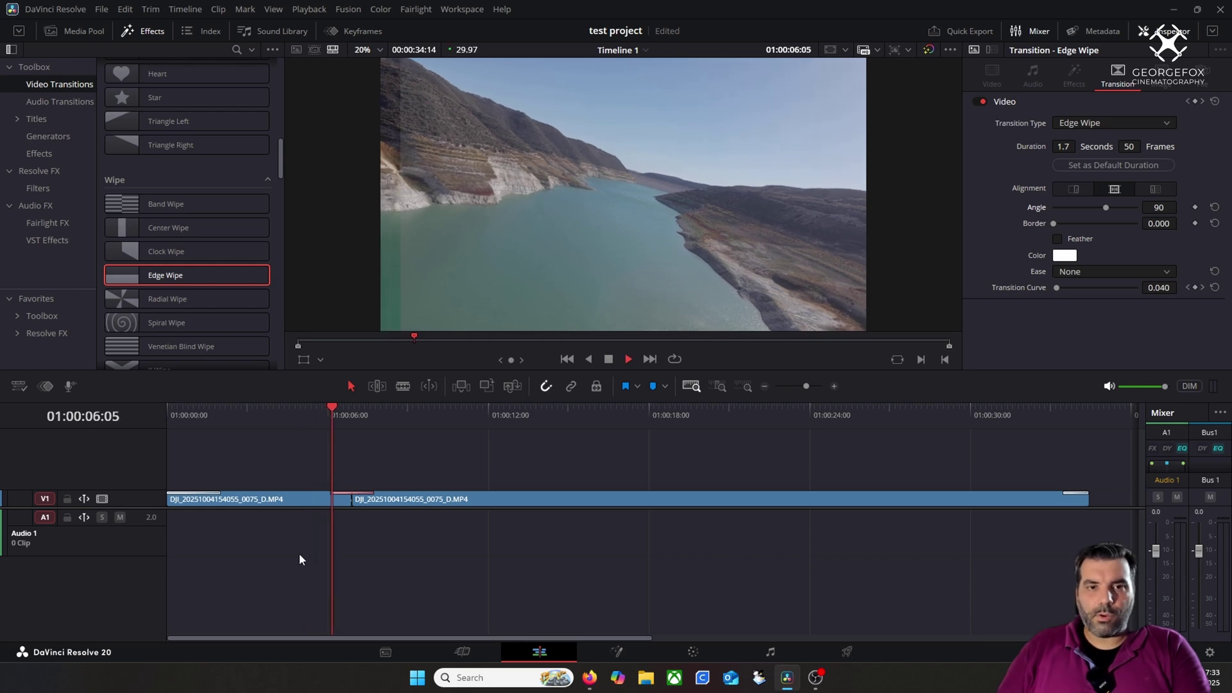
pyautogui.click(249, 415)
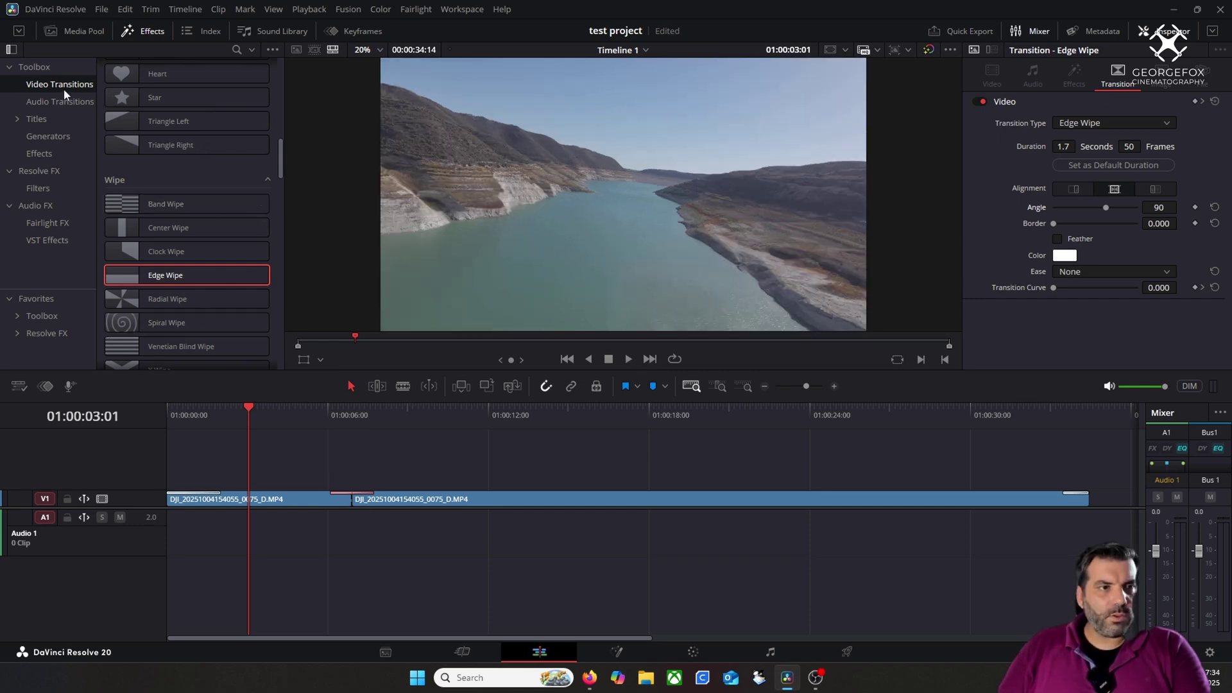
pyautogui.scroll(10, 242, 214)
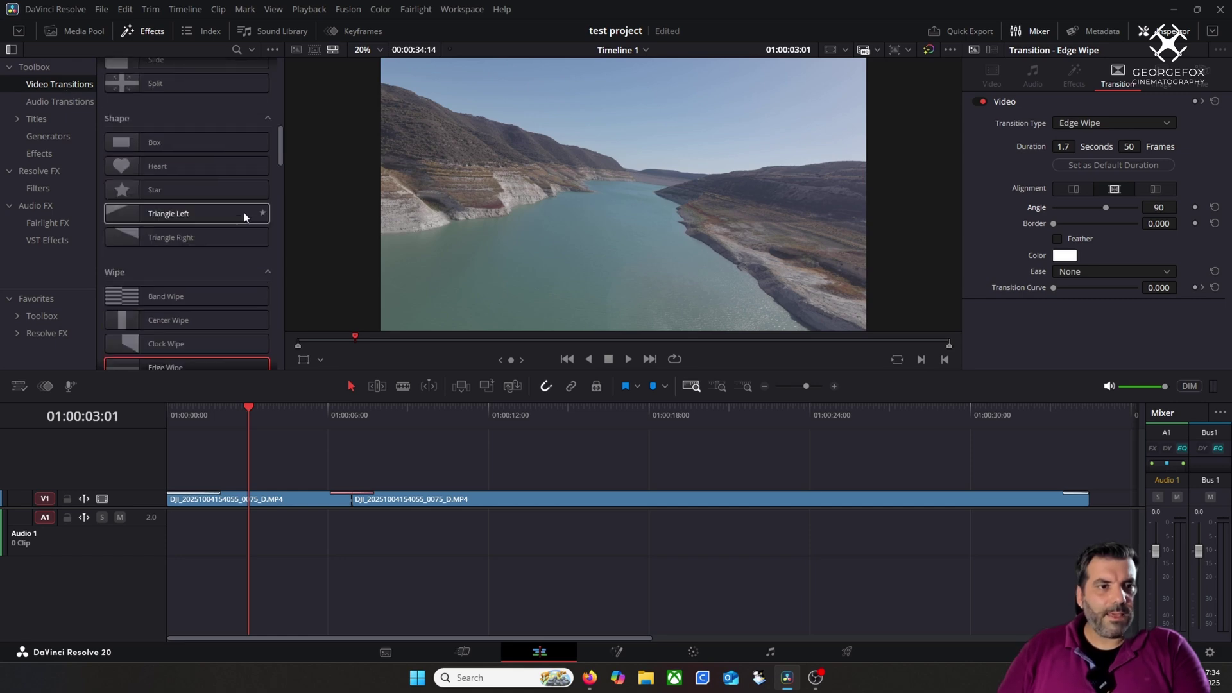
pyautogui.scroll(3, 243, 211)
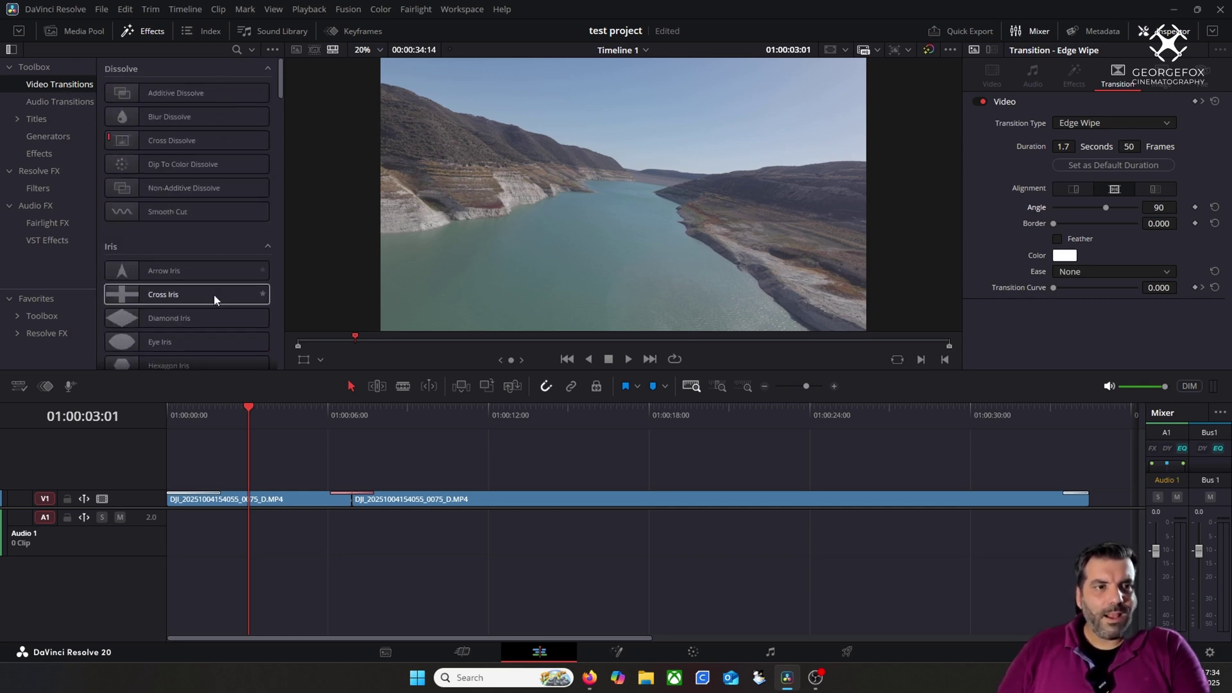
pyautogui.click(319, 416)
pyautogui.press('space')
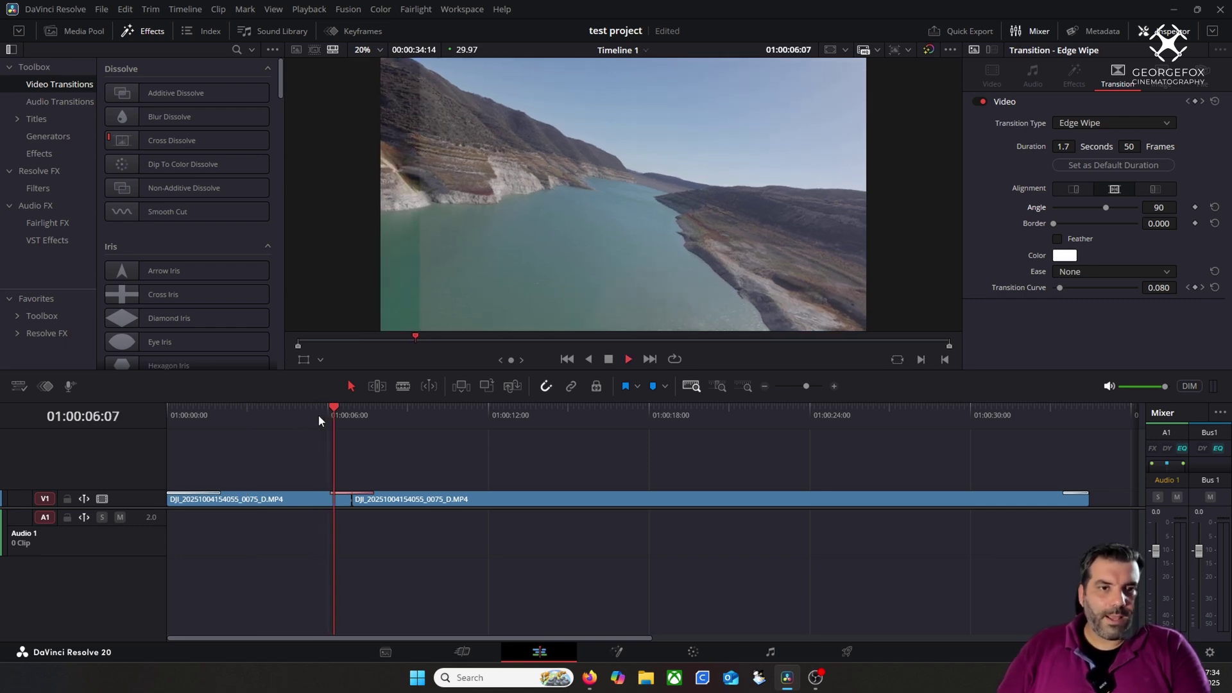
pyautogui.press('space')
# Step: Browse the Video Transitions list and delete the Edge Wipe from the cut
pyautogui.scroll(-3, 216, 208)
pyautogui.scroll(-3, 216, 208)
pyautogui.scroll(-8, 201, 239)
pyautogui.scroll(-4, 195, 242)
pyautogui.scroll(-2, 194, 241)
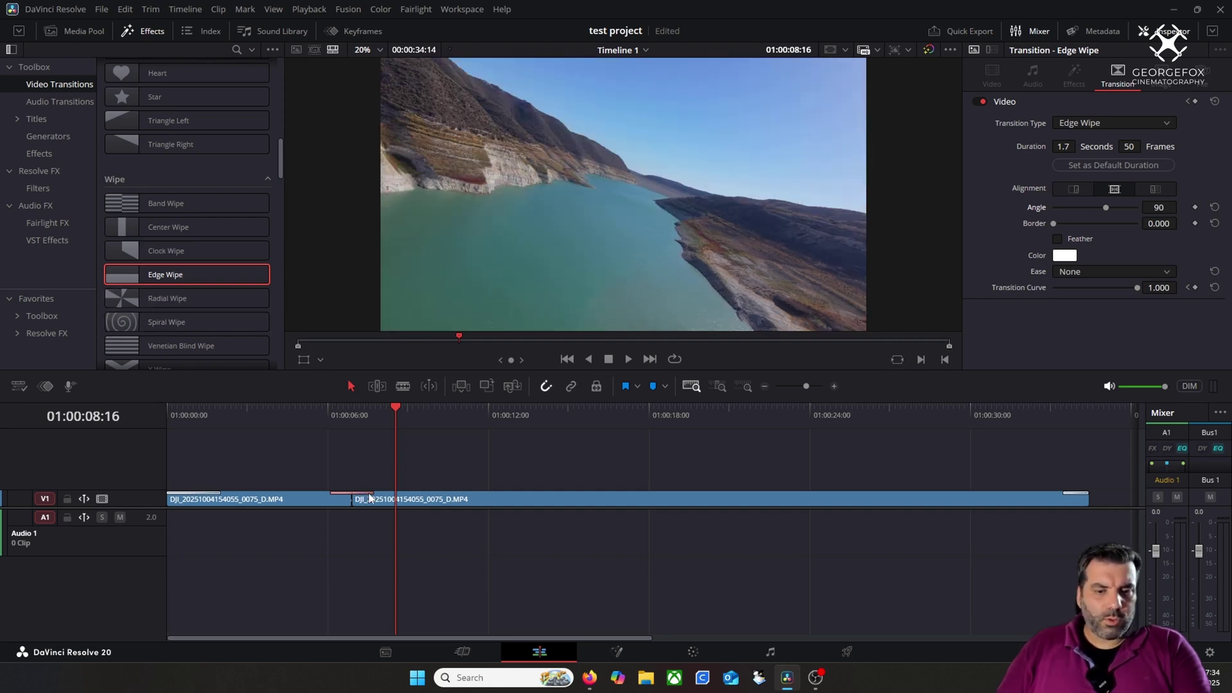
pyautogui.press('Delete')
pyautogui.click(308, 414)
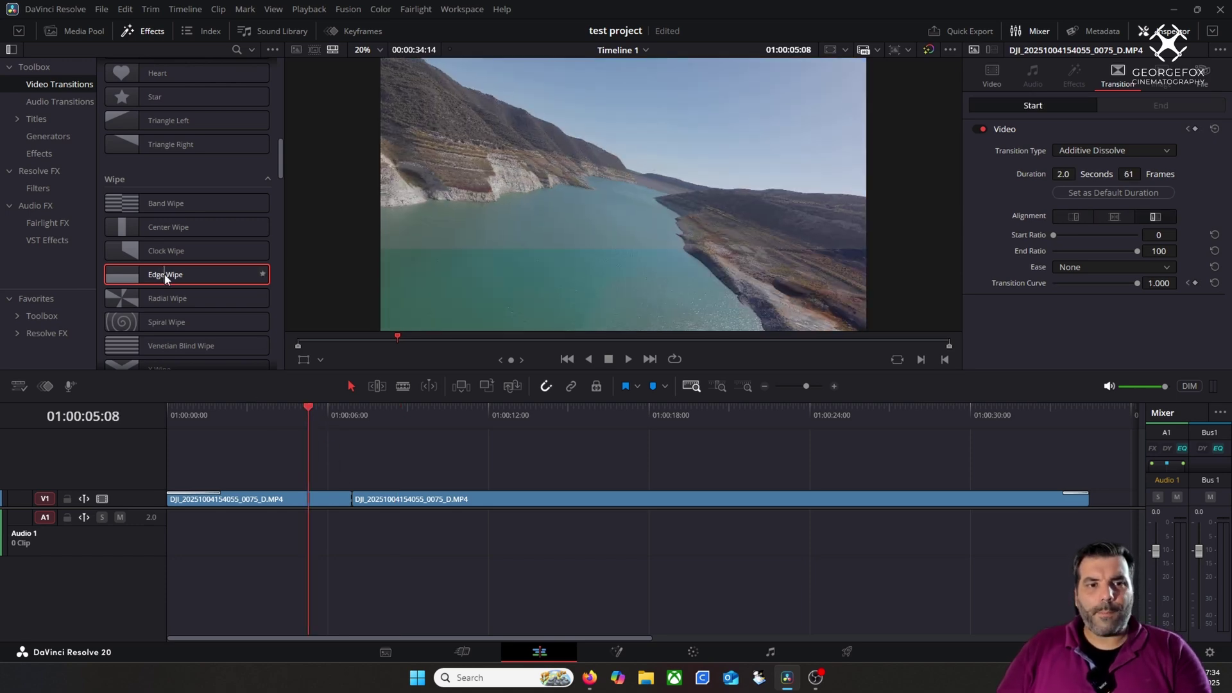
# Step: Drag an Edge Wipe onto the cut, extend it to 2.5 seconds (74 frames), and play it
pyautogui.moveTo(165, 278); pyautogui.dragTo(356, 500)
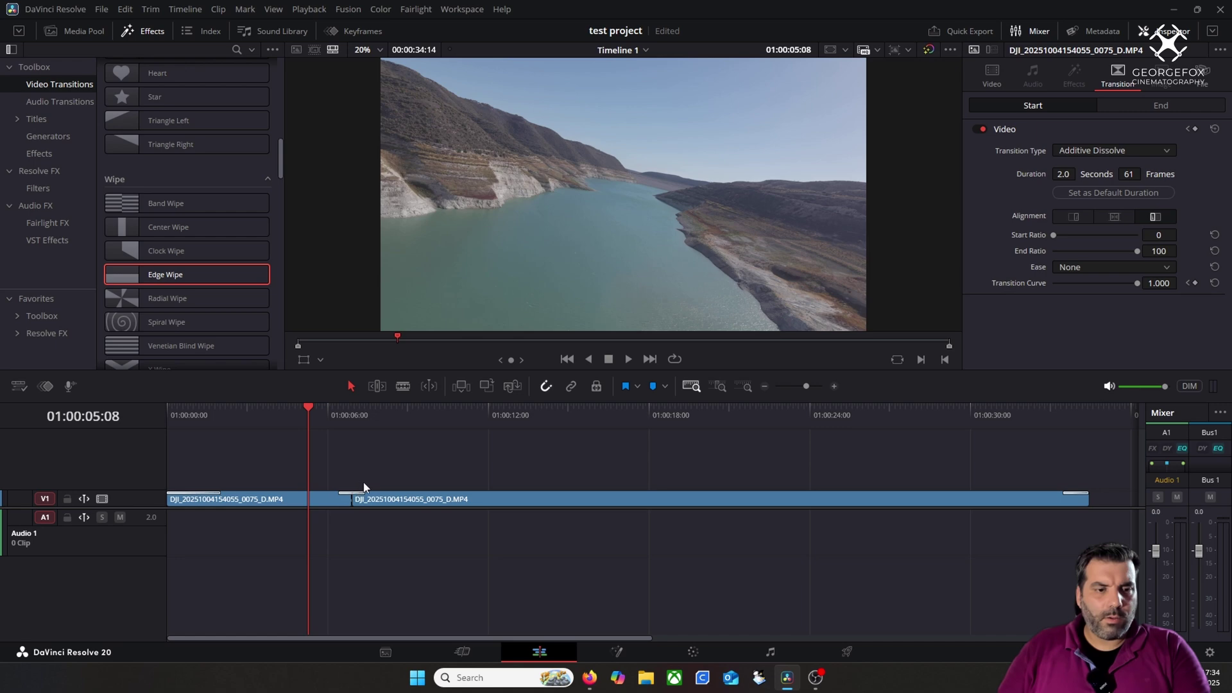
pyautogui.moveTo(363, 492); pyautogui.dragTo(385, 490)
pyautogui.press('space')
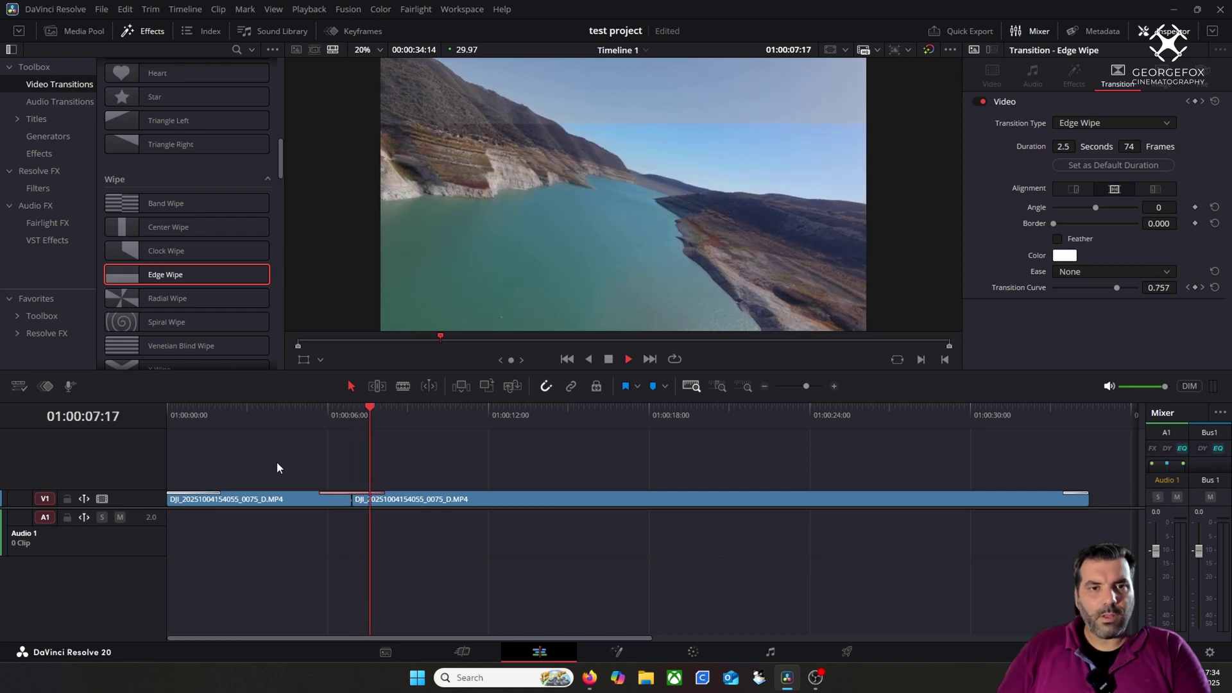
pyautogui.click(301, 416)
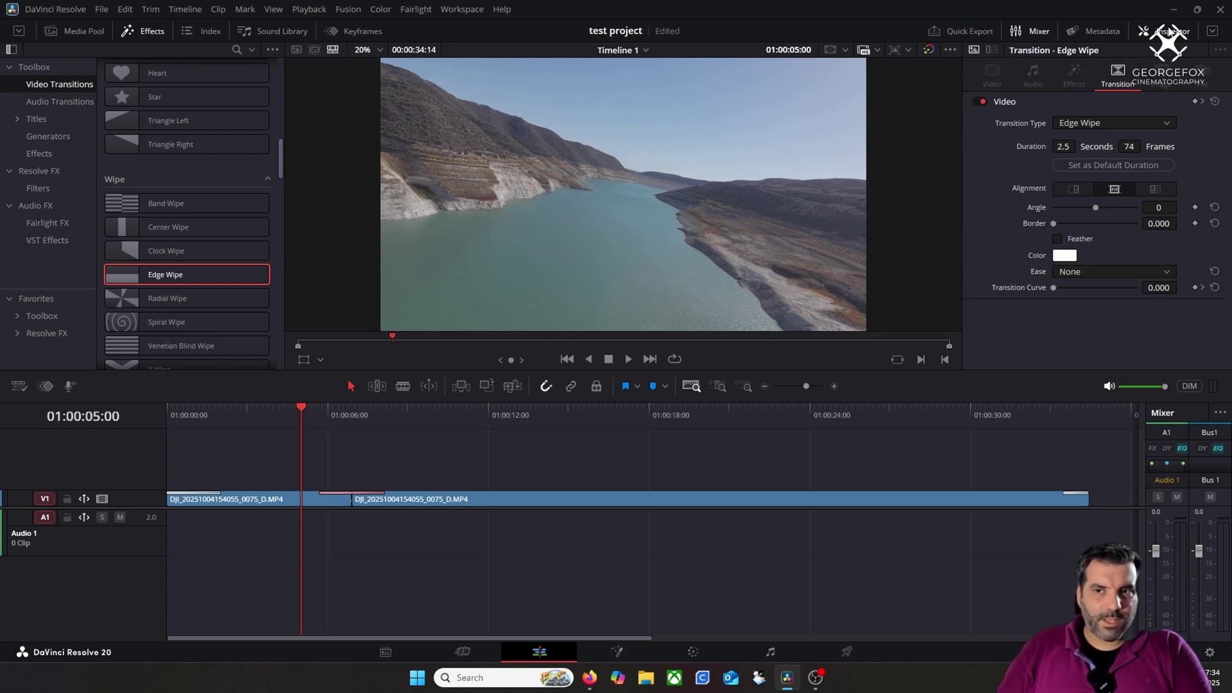
# Step: Hide and restore the Edge Wipe settings panel, then select the first clip on V1
pyautogui.click(1169, 31)
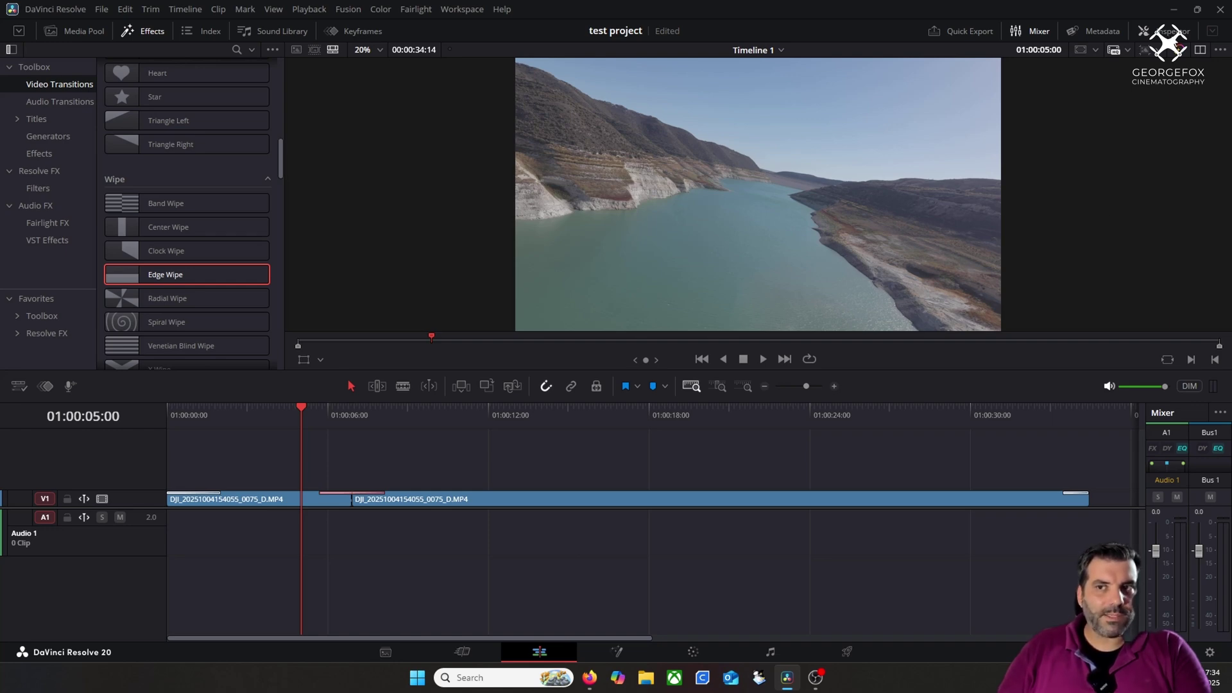
pyautogui.click(1169, 31)
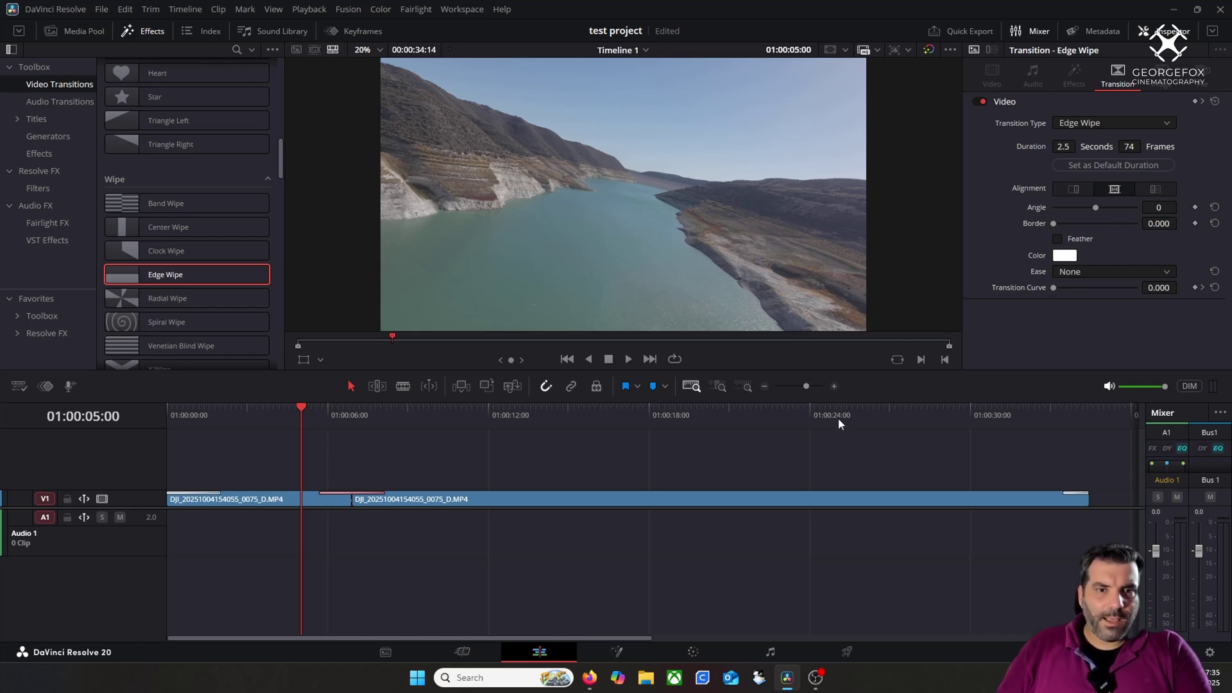
pyautogui.click(263, 497)
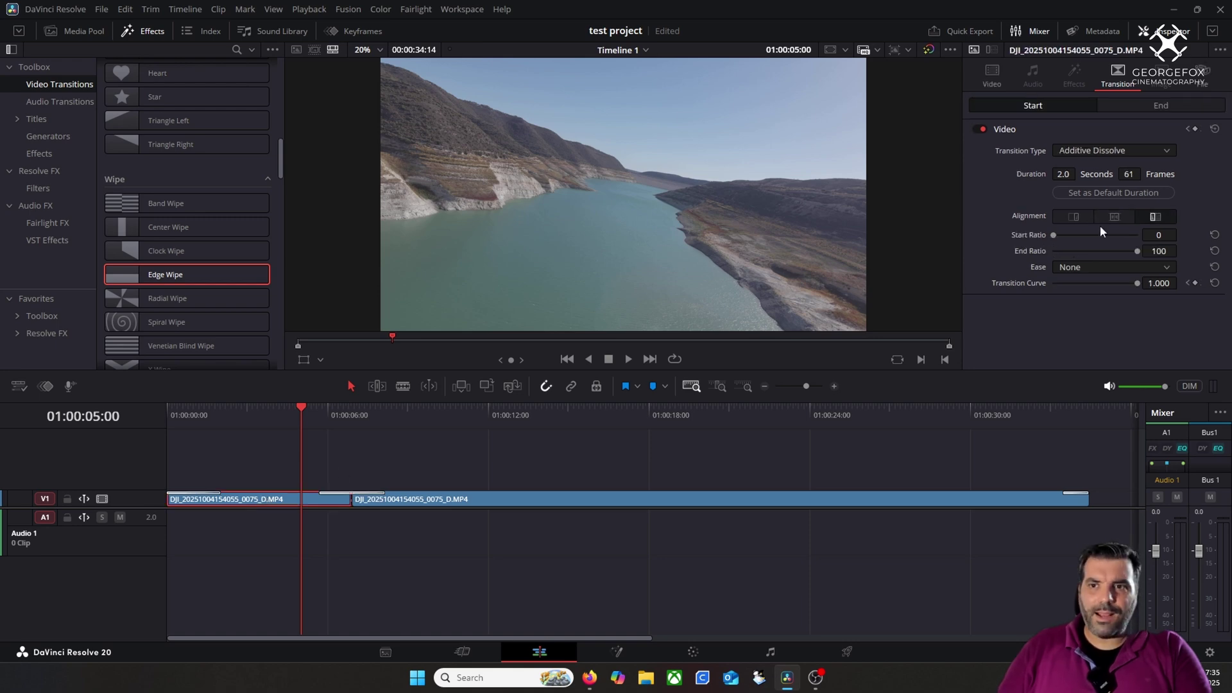
# Step: Try zooming the first clip to 1.290, reset zoom to 1.000, and reselect the Edge Wipe
pyautogui.click(993, 75)
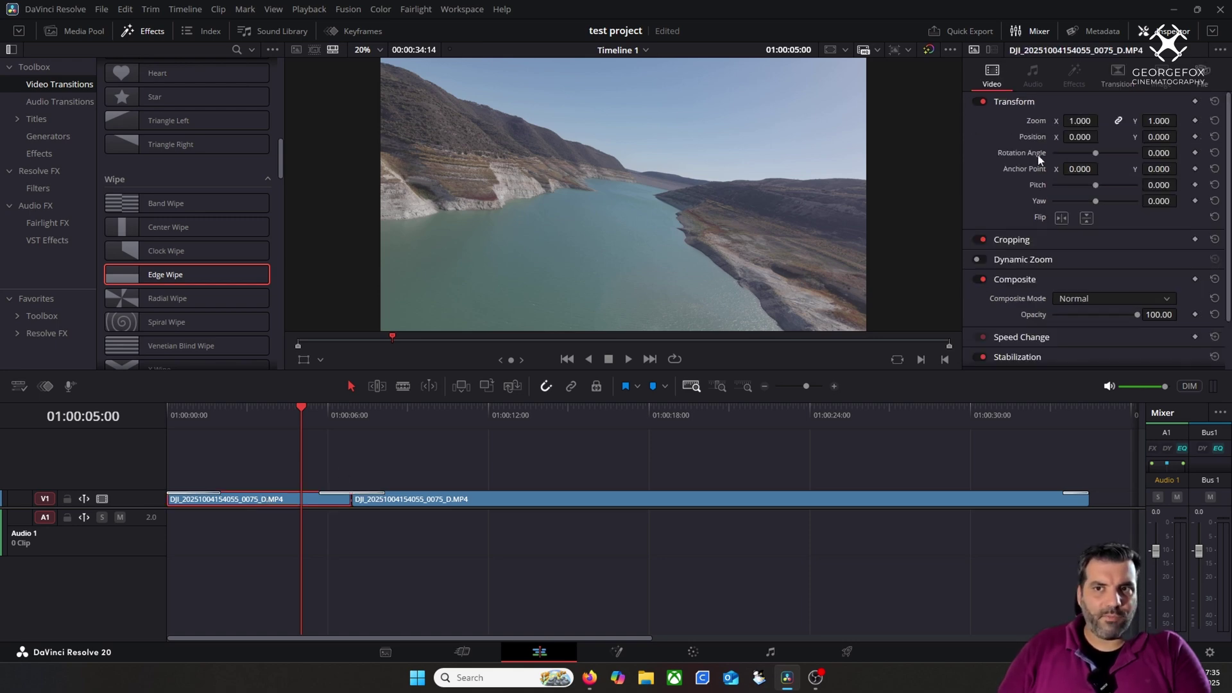
pyautogui.moveTo(1080, 121); pyautogui.dragTo(1158, 122)
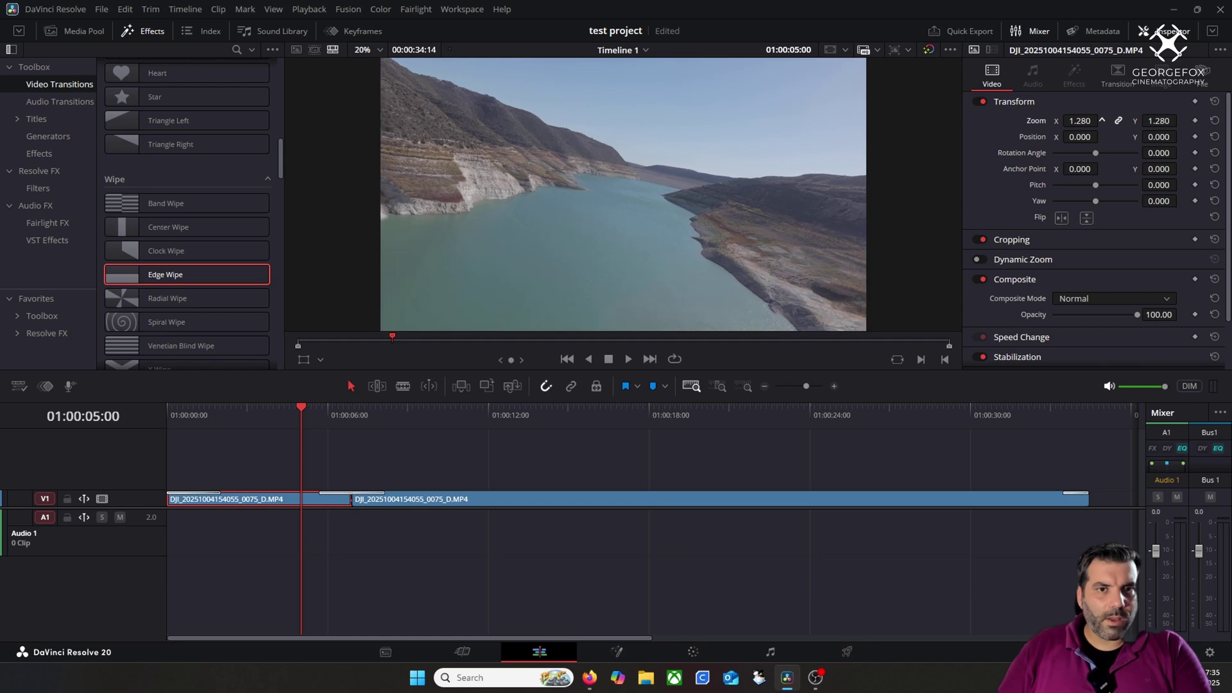
pyautogui.click(1215, 121)
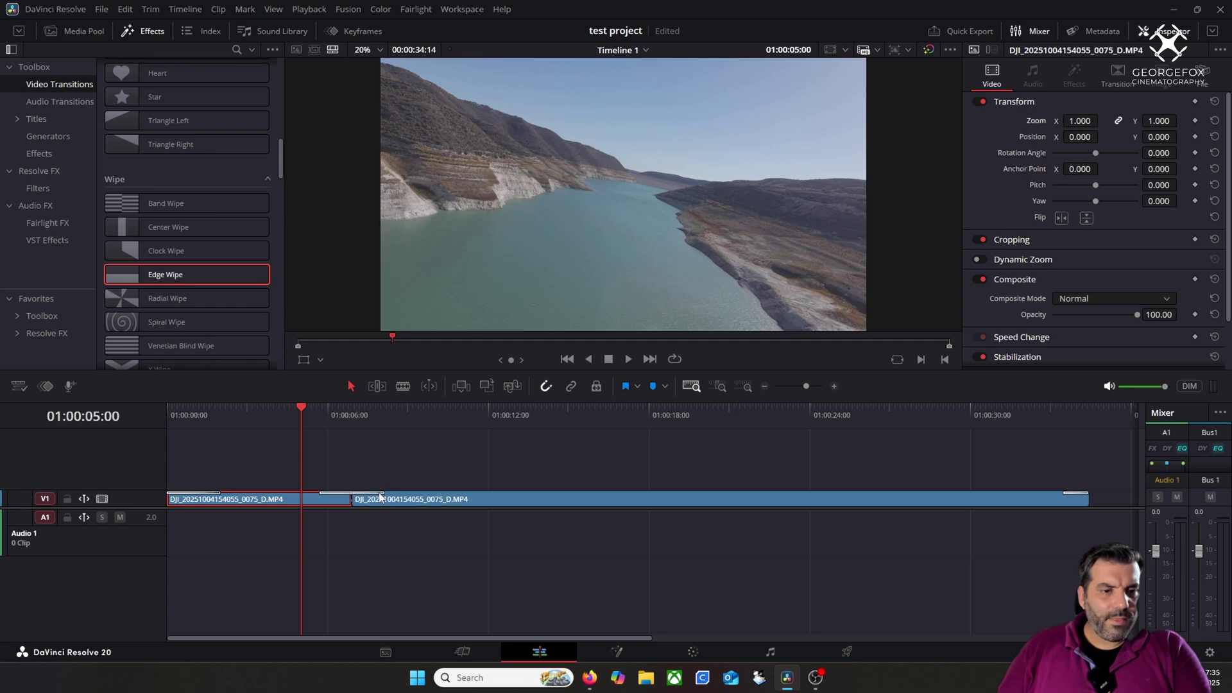
pyautogui.click(378, 492)
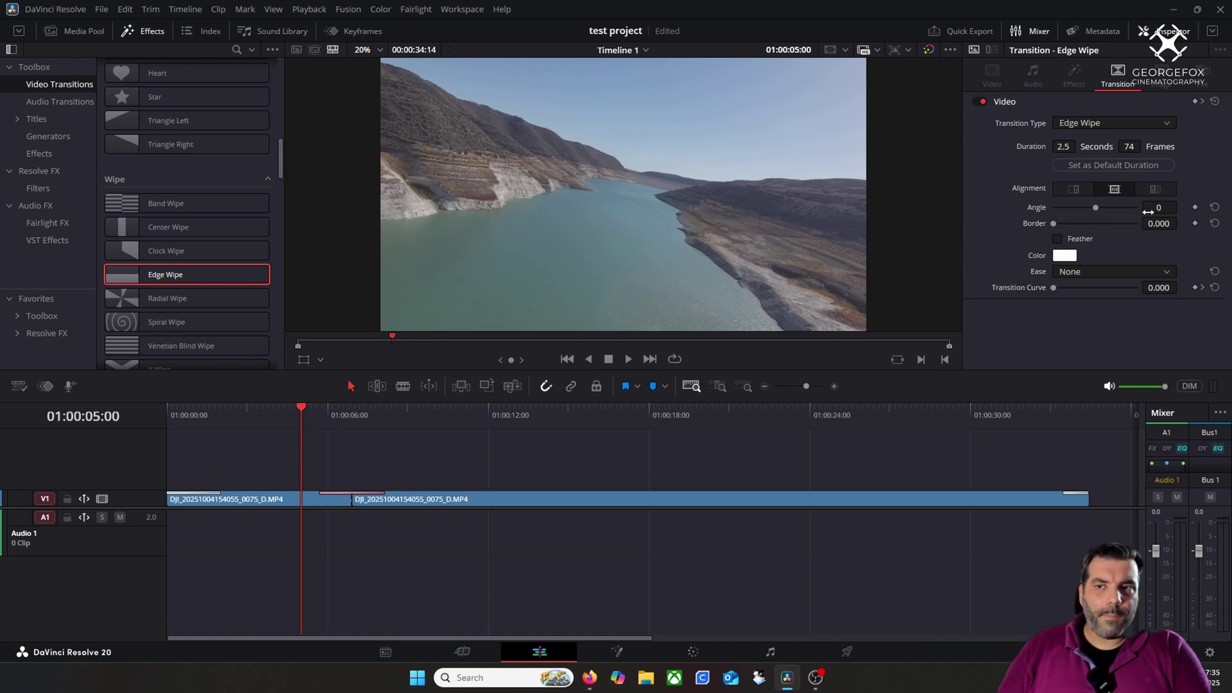
# Step: Set the Edge Wipe angle to exactly 90° and play the wipe through once
pyautogui.moveTo(1160, 207); pyautogui.dragTo(1173, 207)
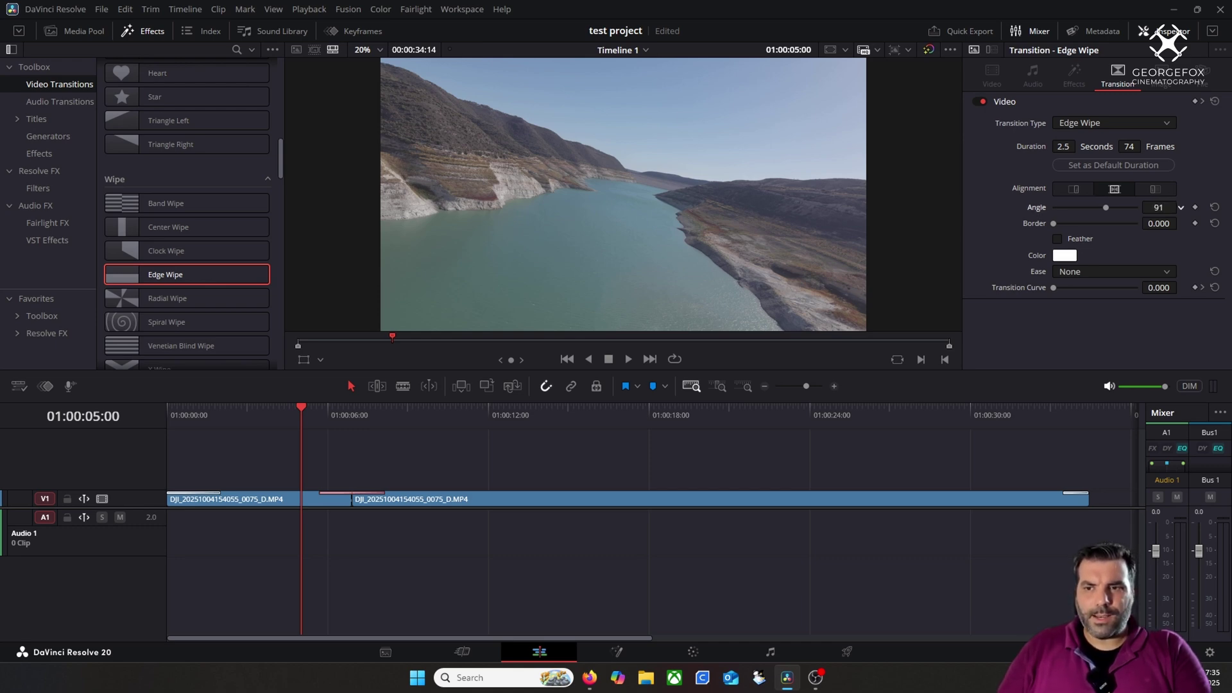
pyautogui.moveTo(1159, 207); pyautogui.dragTo(1154, 207)
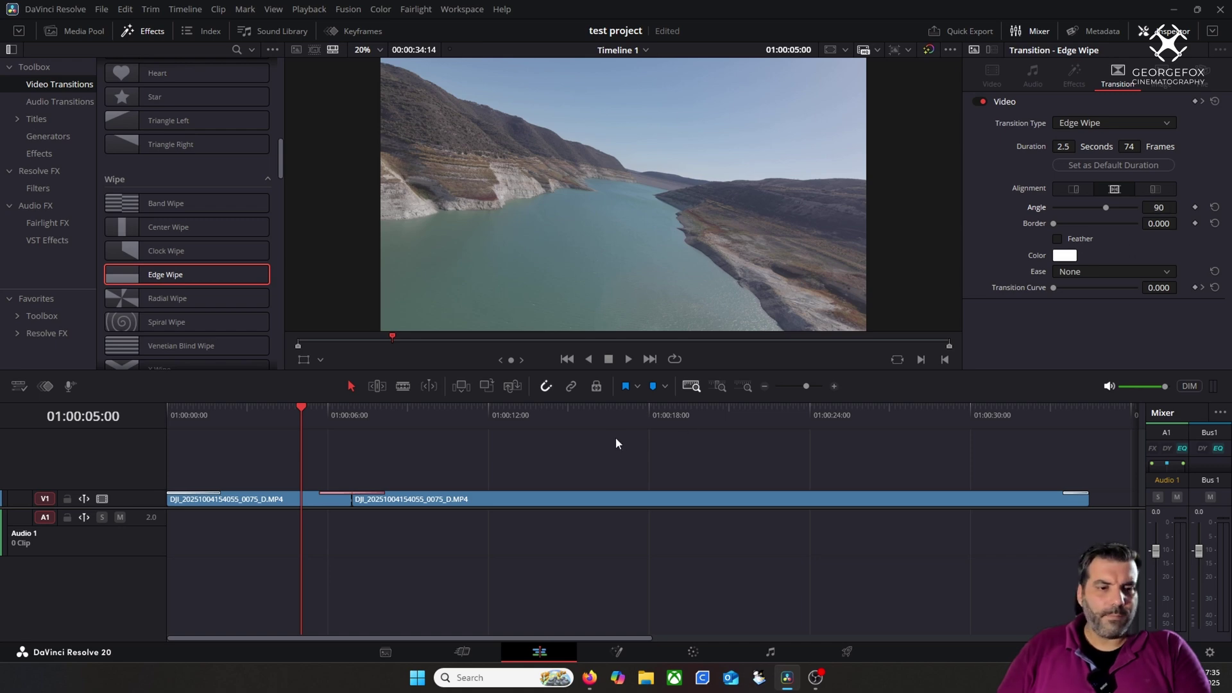
pyautogui.press('space')
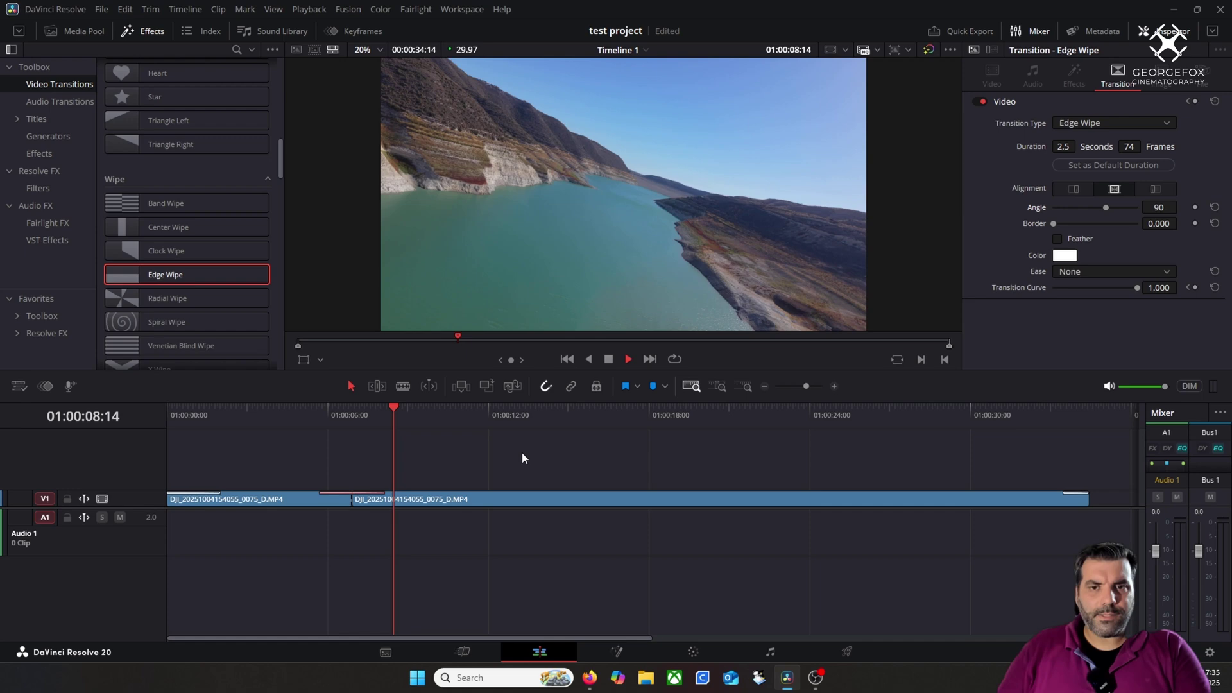
pyautogui.press('space')
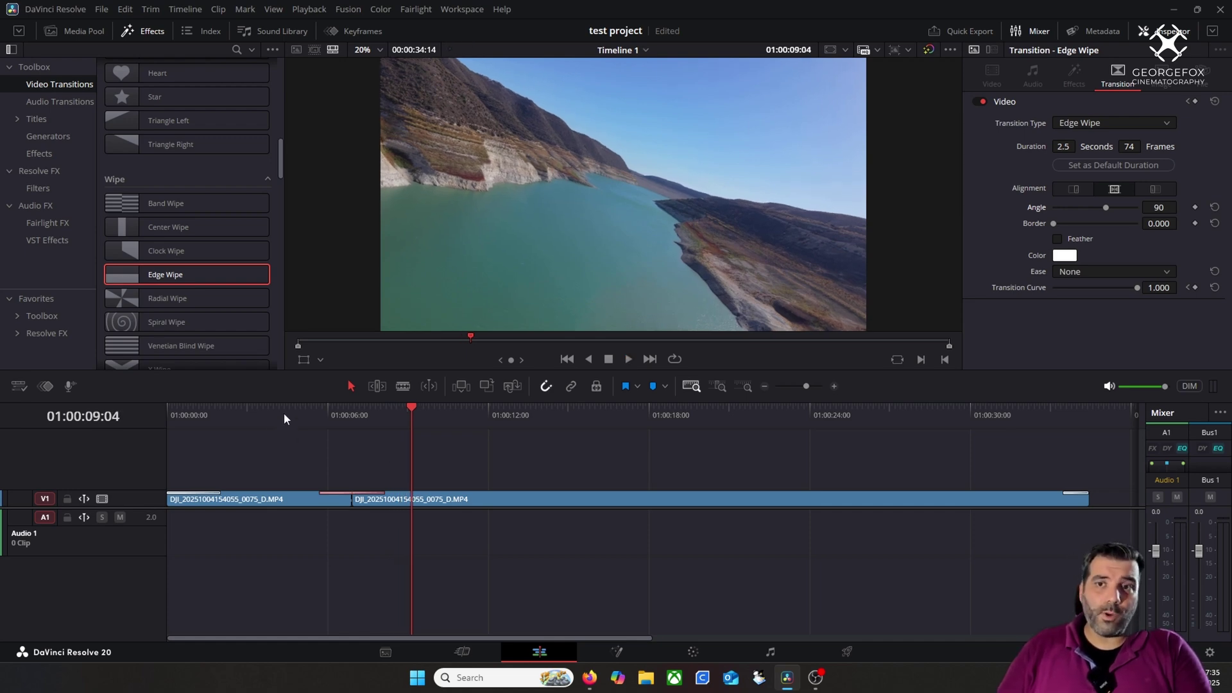
# Step: Check frames before and after the wipe, then replay it from 01:00:05:02
pyautogui.click(284, 415)
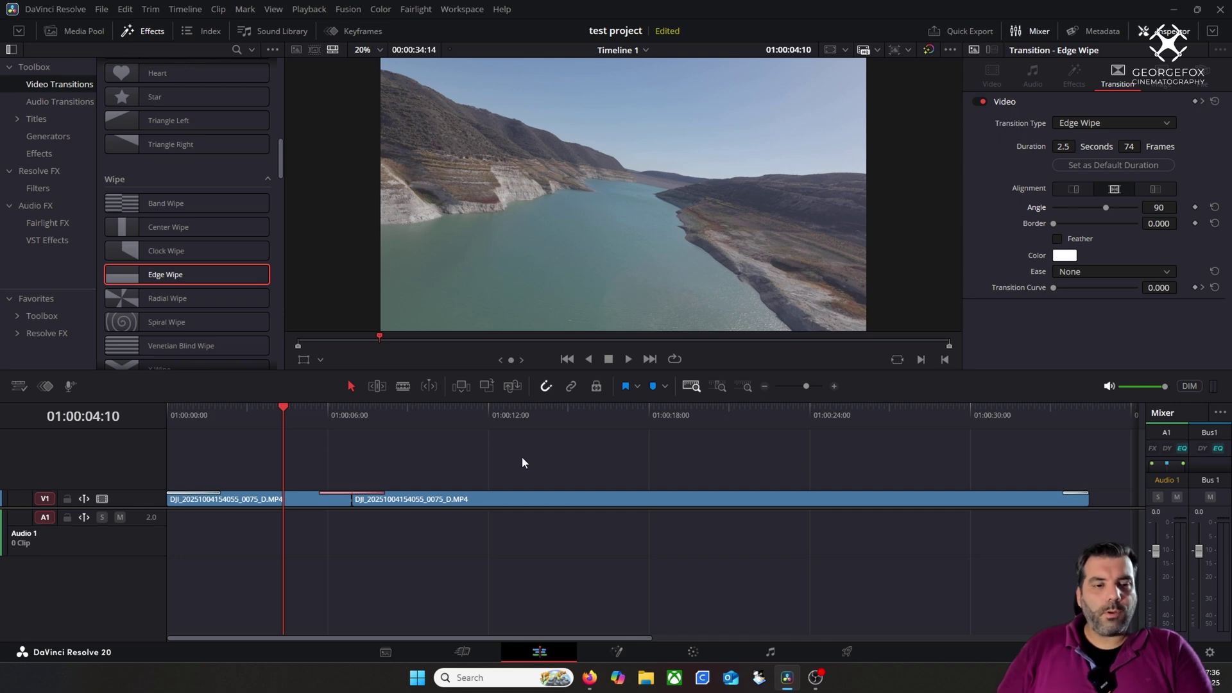
pyautogui.click(430, 417)
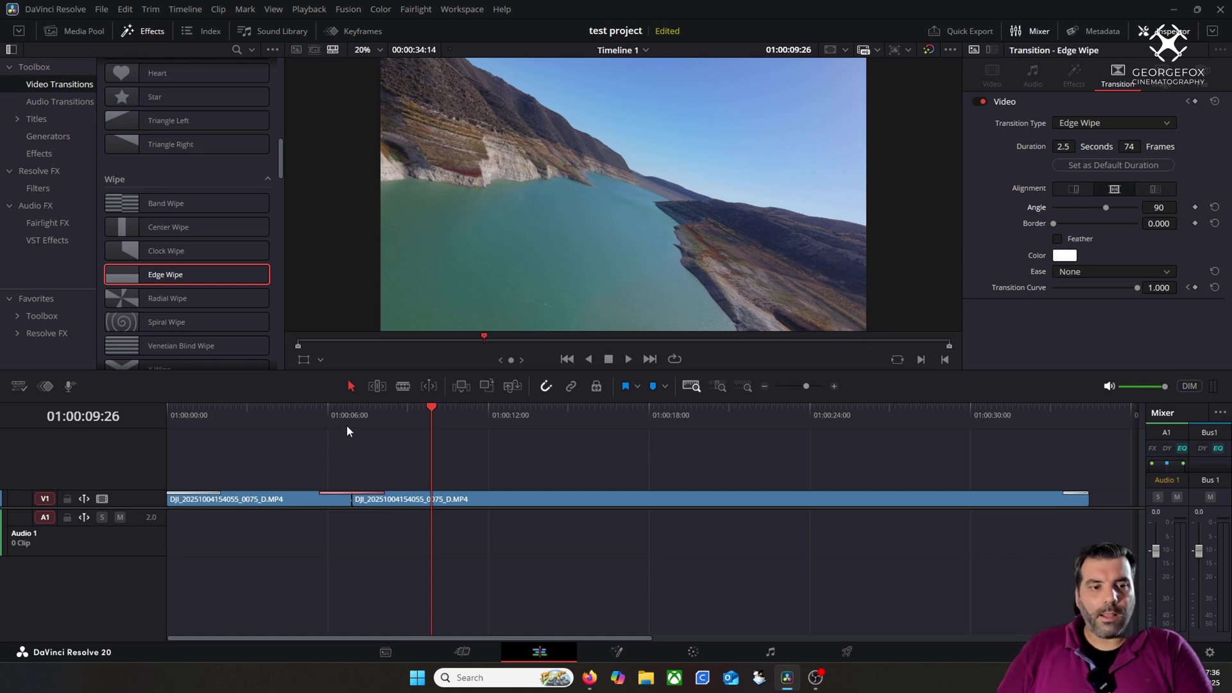
pyautogui.click(303, 414)
pyautogui.press('space')
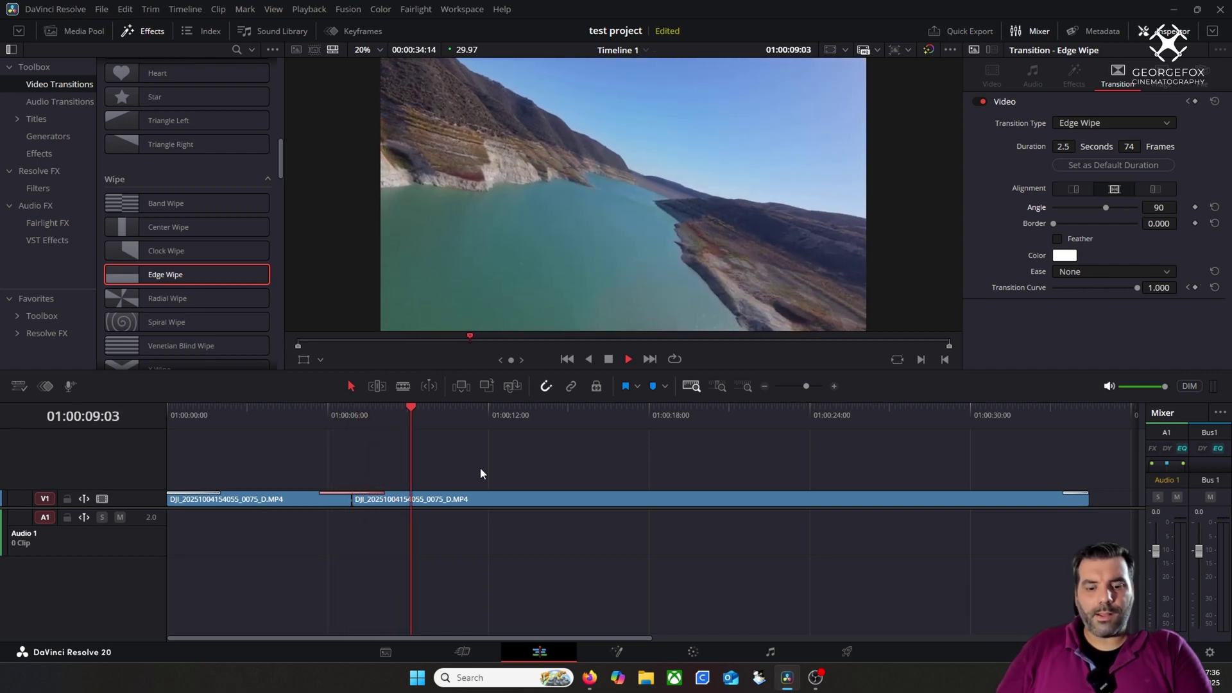
pyautogui.press('space')
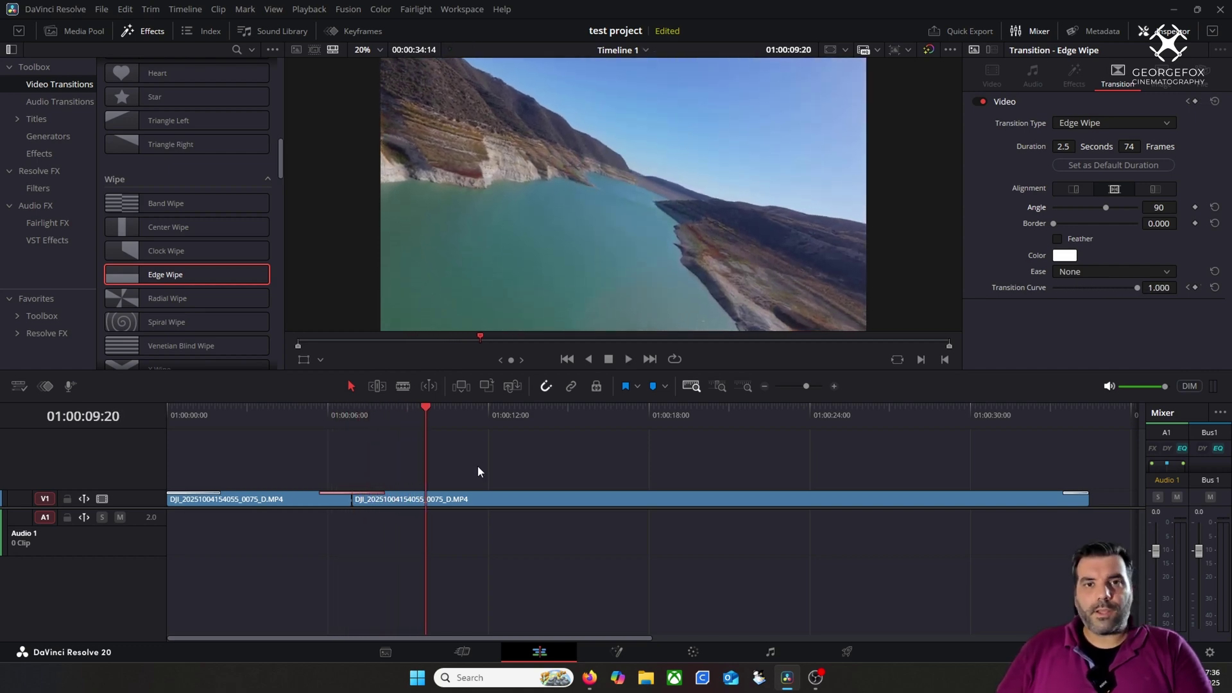